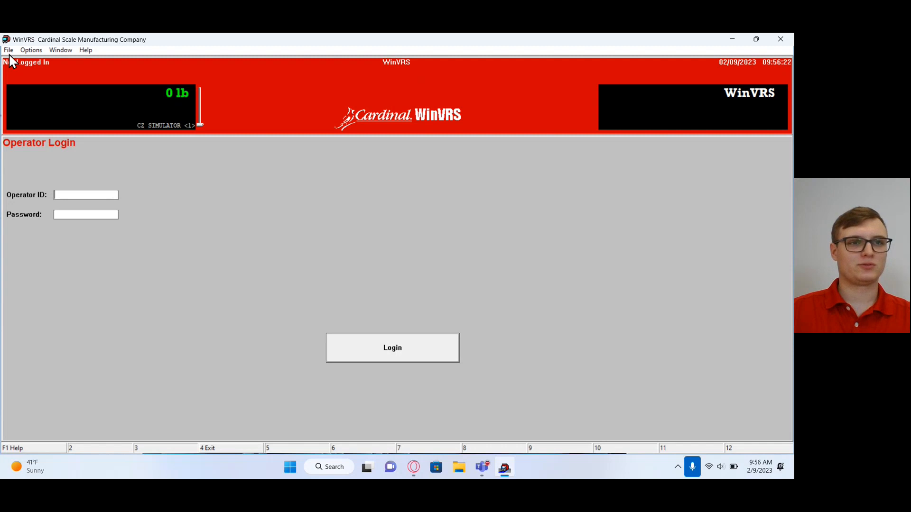
# Open the WinVRS Configuration Program and log in with the supervisor's operator ID and password
pyautogui.click(27, 88)
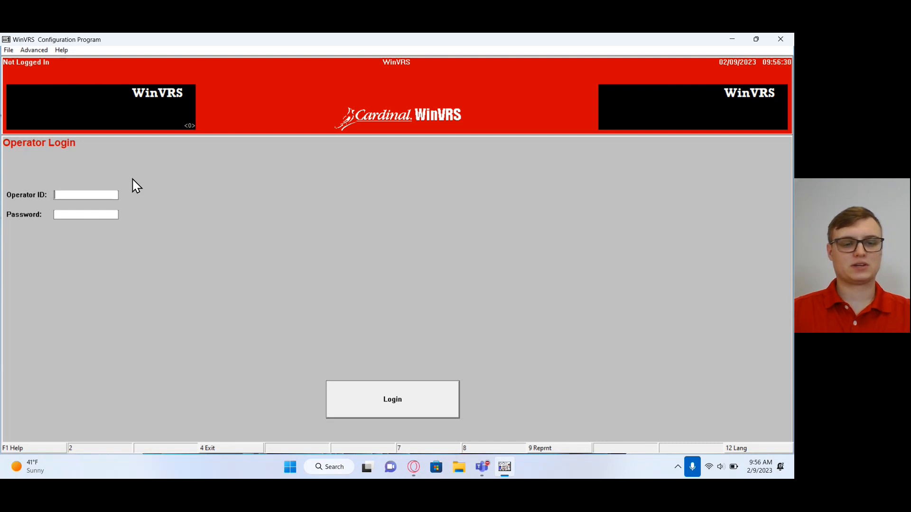
pyautogui.write('4')
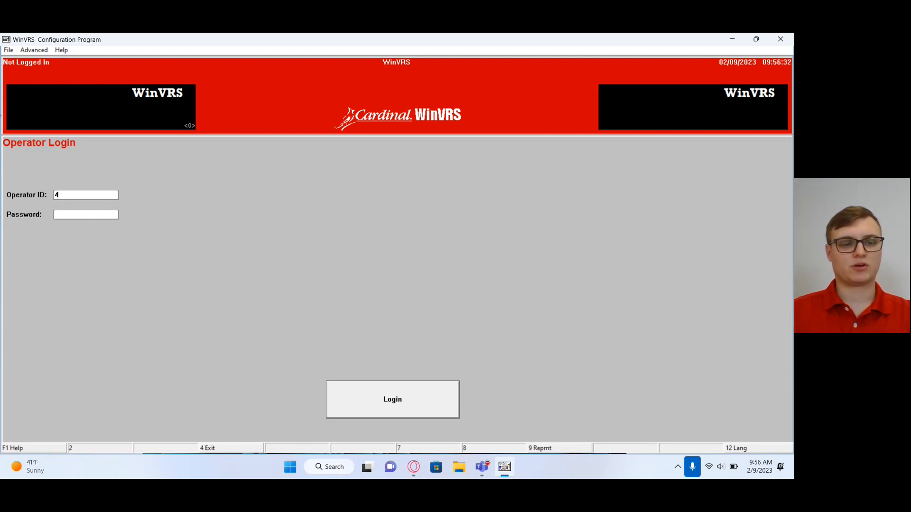
pyautogui.press('Tab')
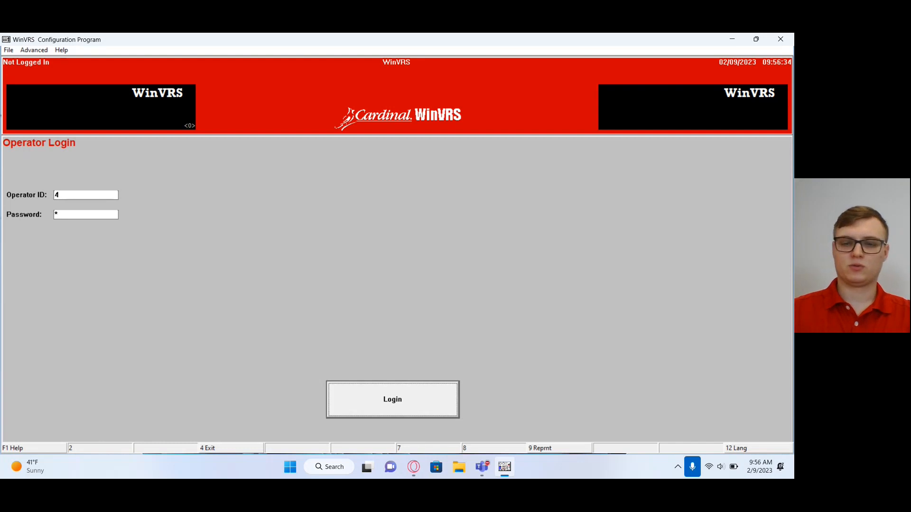
pyautogui.press('Return')
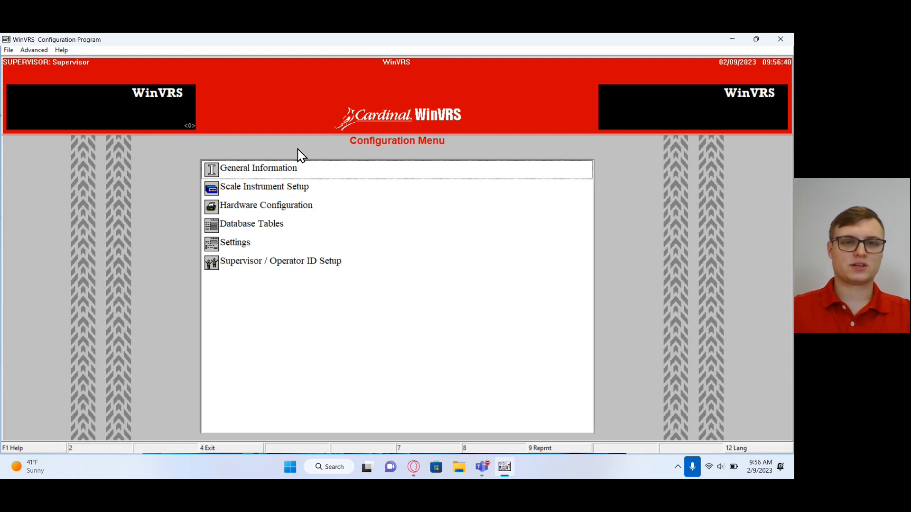
# Review the registration details under General Information, accept them and acknowledge the demo registration notice
pyautogui.click(246, 174)
pyautogui.doubleClick(247, 174)
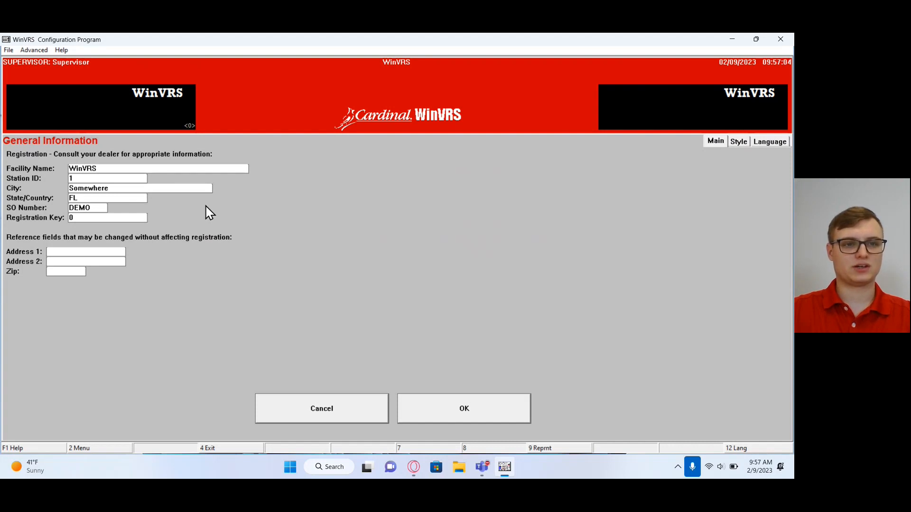
pyautogui.click(459, 413)
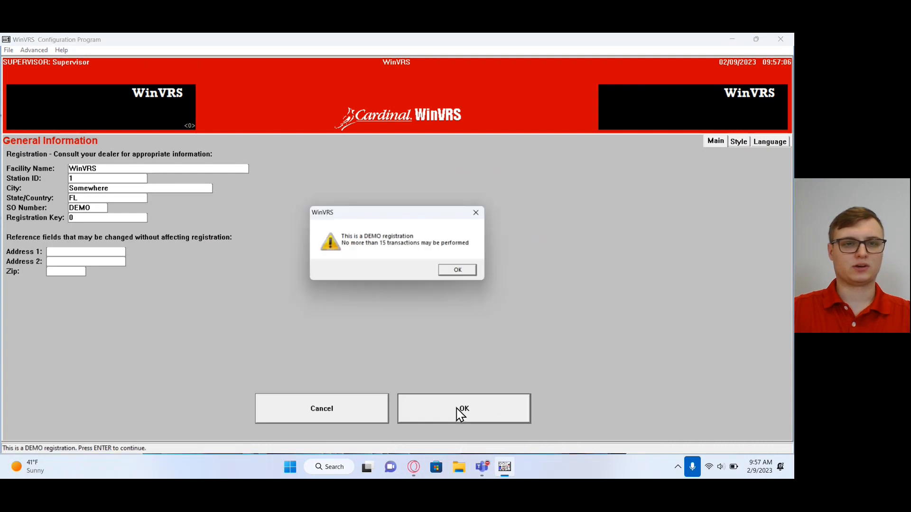
pyautogui.click(453, 271)
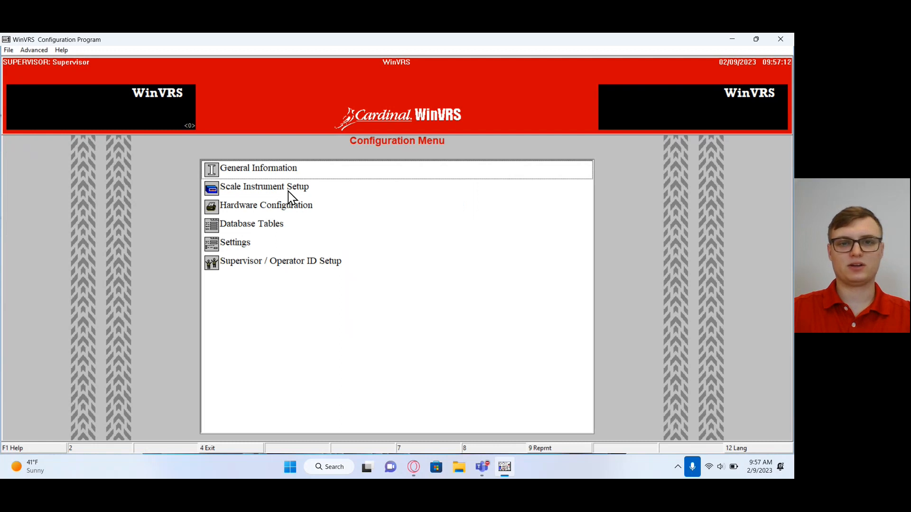
# In Scale Instrument Setup, set the general weight capacity to 120000 with lb as the unit
pyautogui.doubleClick(315, 186)
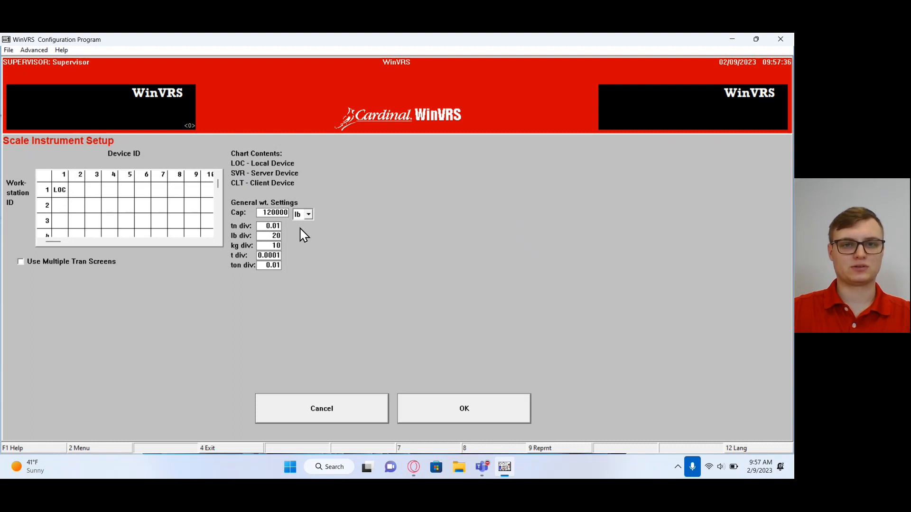
pyautogui.doubleClick(283, 213)
pyautogui.click(286, 214)
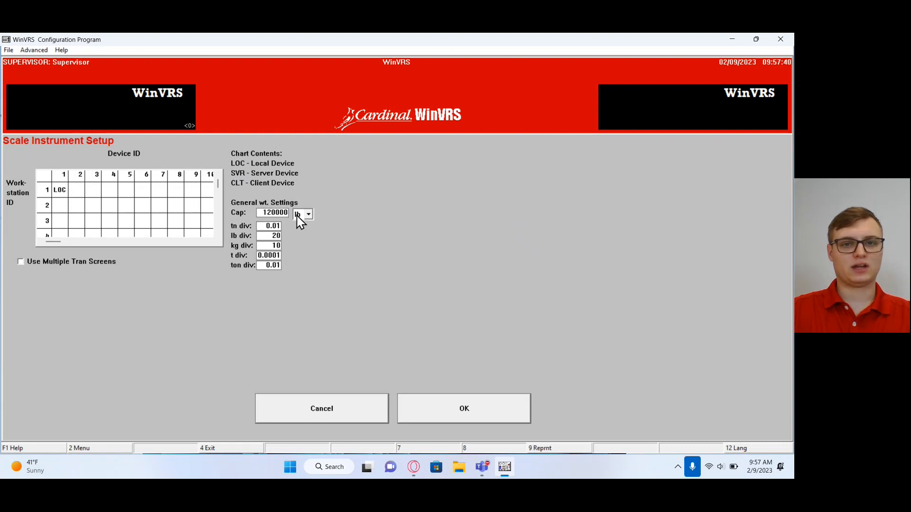
pyautogui.write('0')
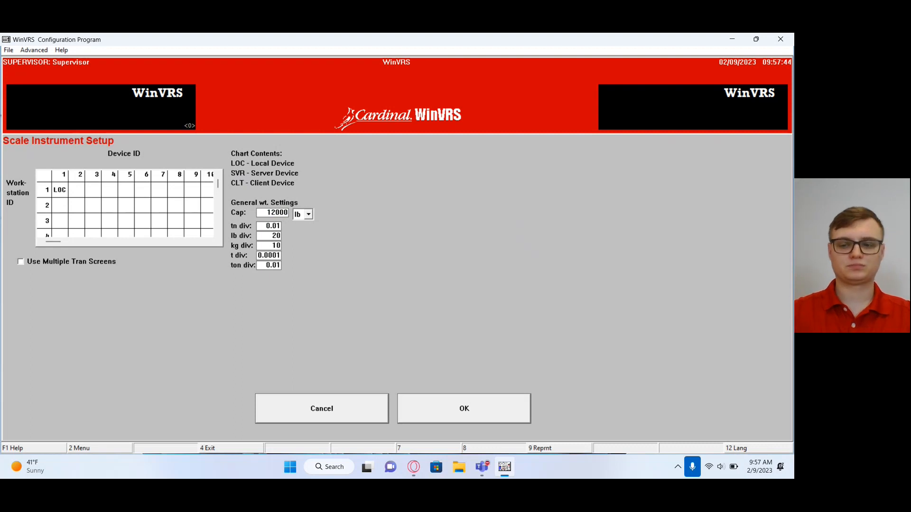
pyautogui.click(309, 214)
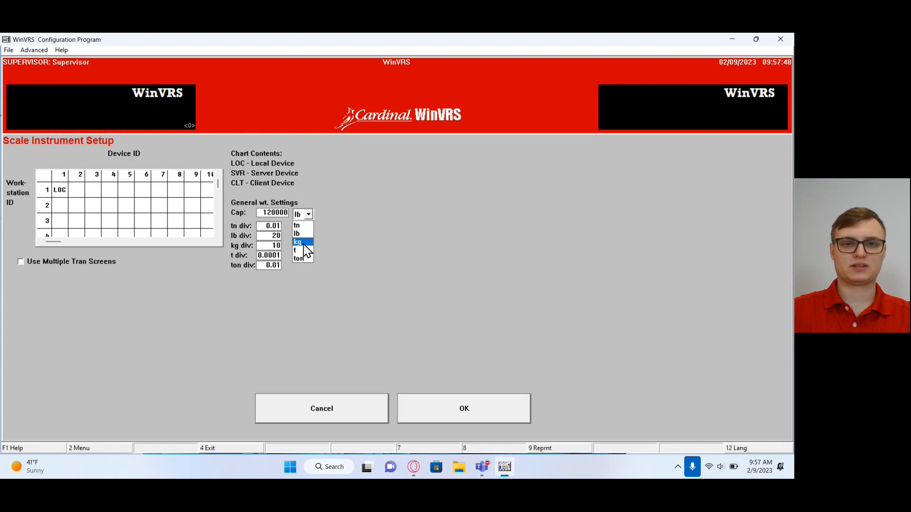
pyautogui.click(305, 235)
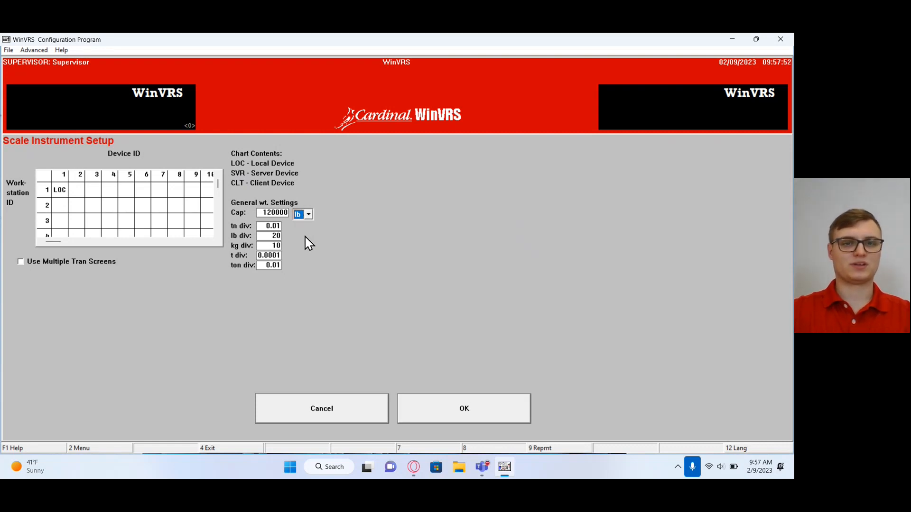
# Open device 1 of workstation 1 for updating and assign it the Cardinal 225 device profile
pyautogui.doubleClick(60, 192)
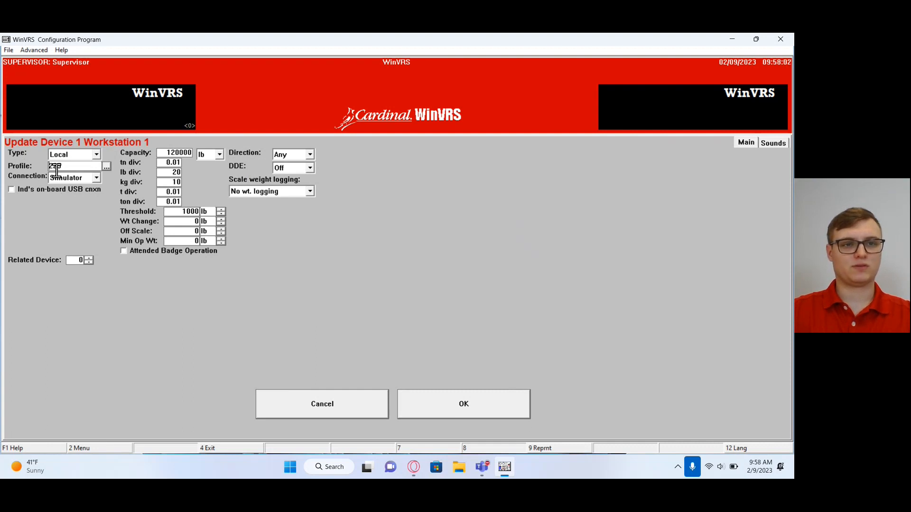
pyautogui.click(107, 168)
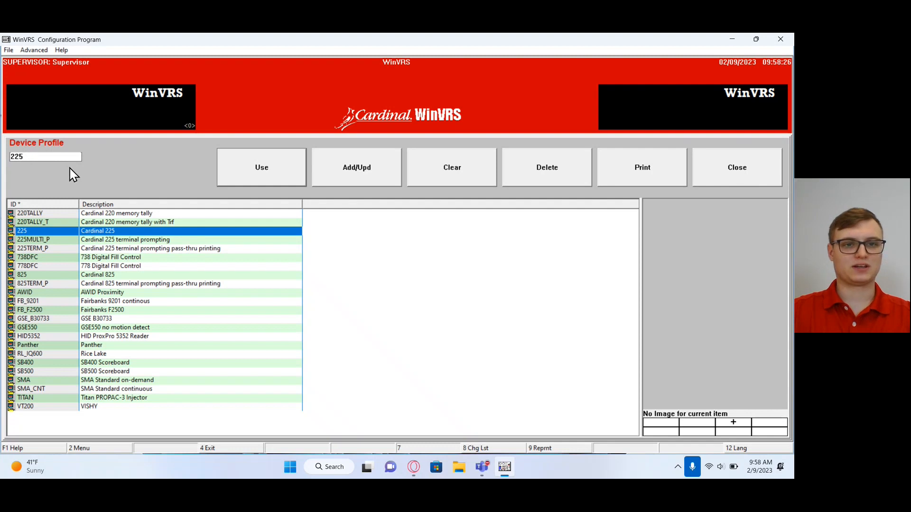
pyautogui.click(268, 175)
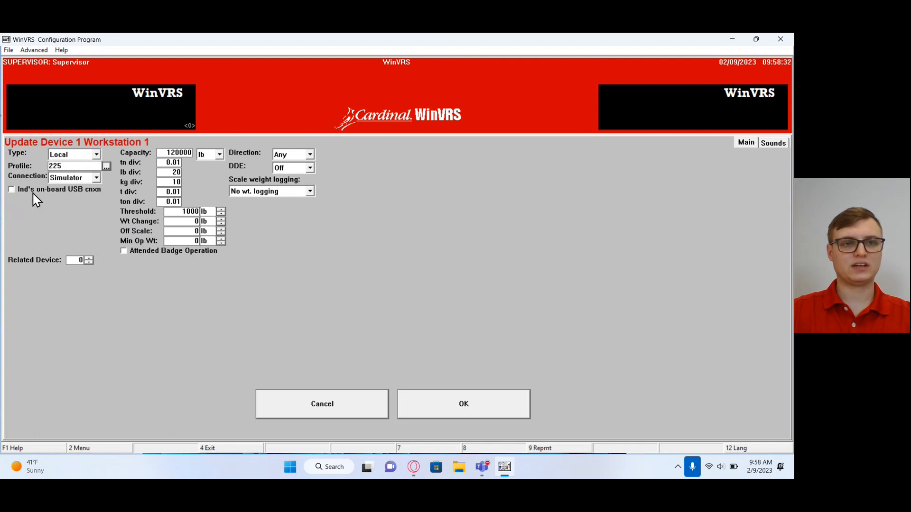
# Switch device 1's connection to Serial Port and look in the Windows Device Manager for the computer's COM ports
pyautogui.click(96, 178)
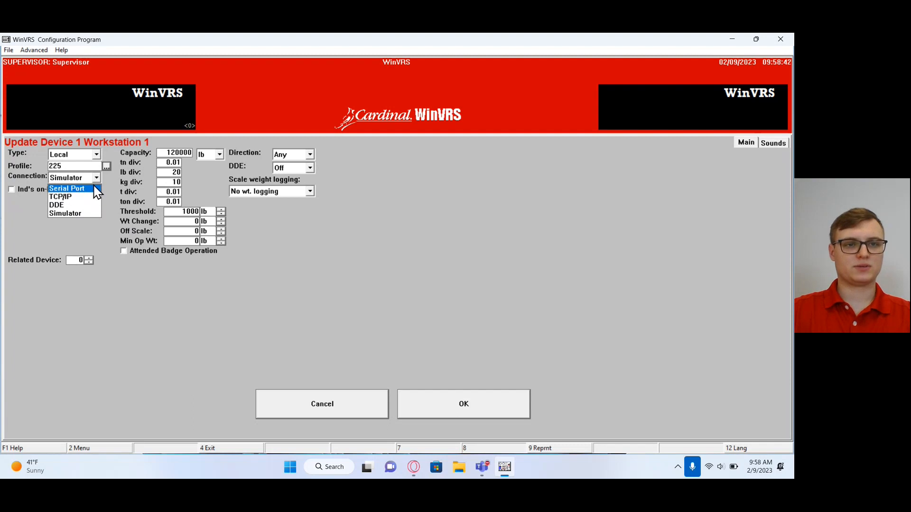
pyautogui.click(93, 187)
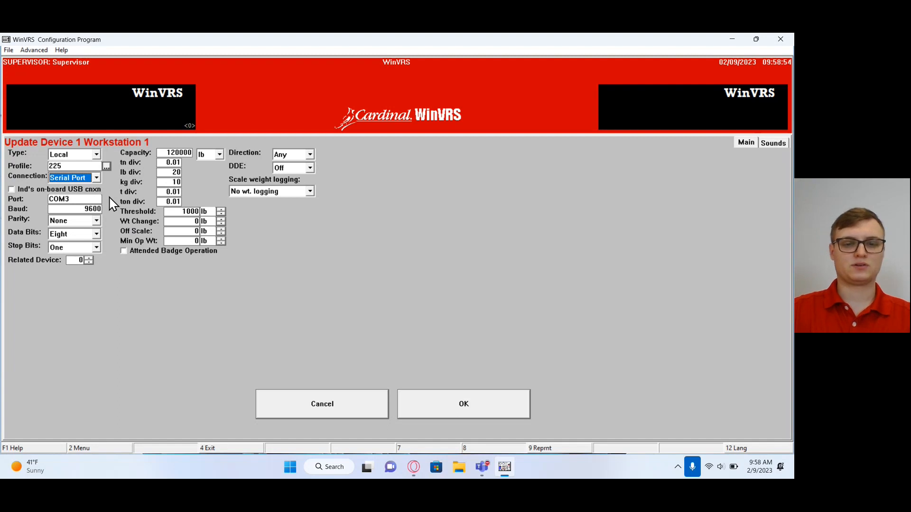
pyautogui.click(334, 469)
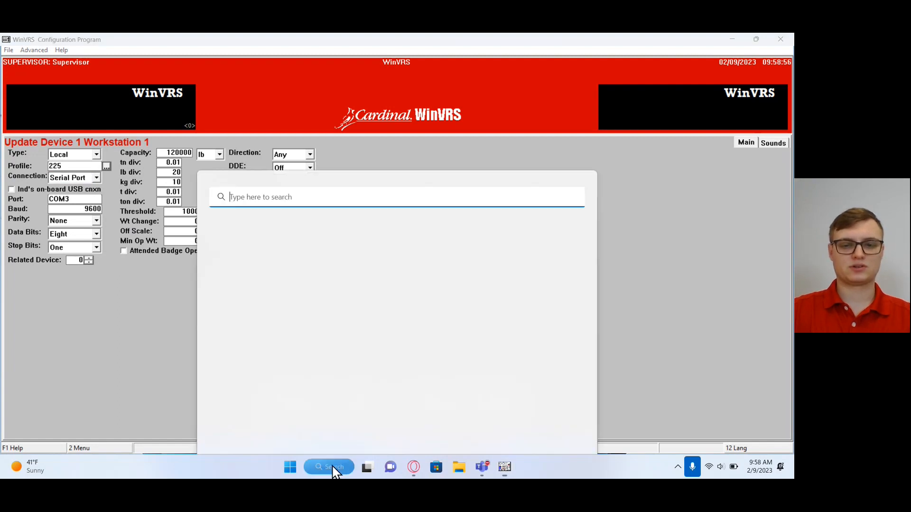
pyautogui.write('dev')
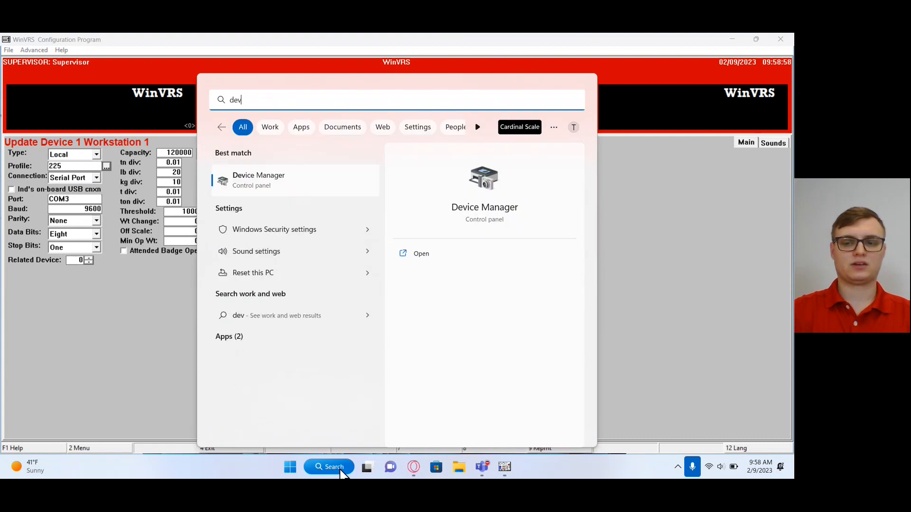
pyautogui.press('Return')
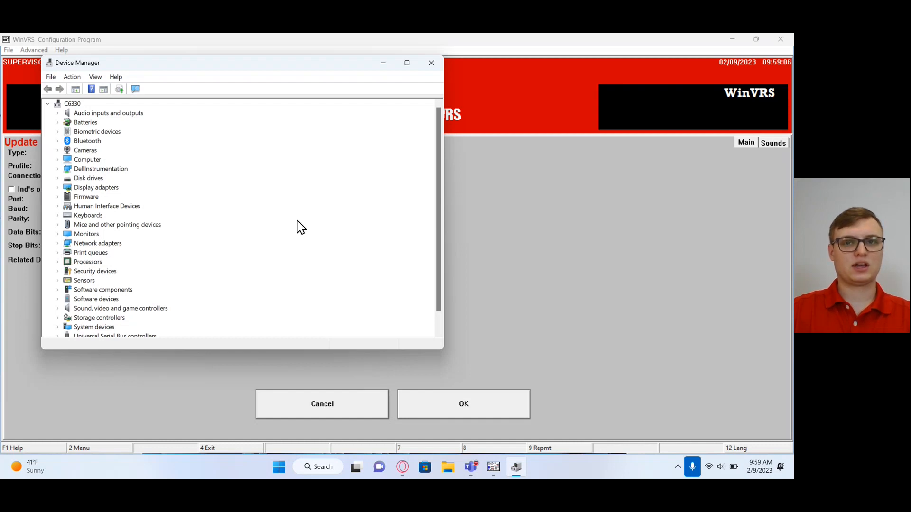
pyautogui.click(430, 65)
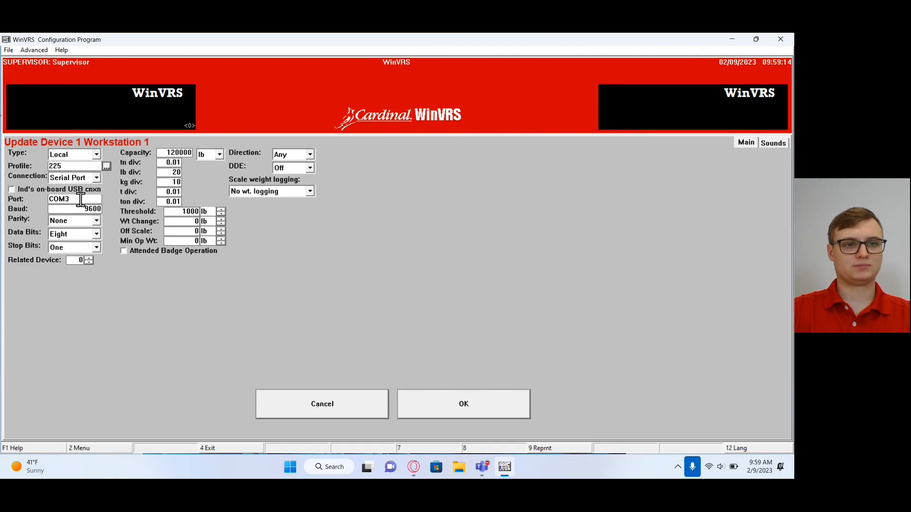
# Set the serial connection's port to COM1 and choose None for parity
pyautogui.write('1')
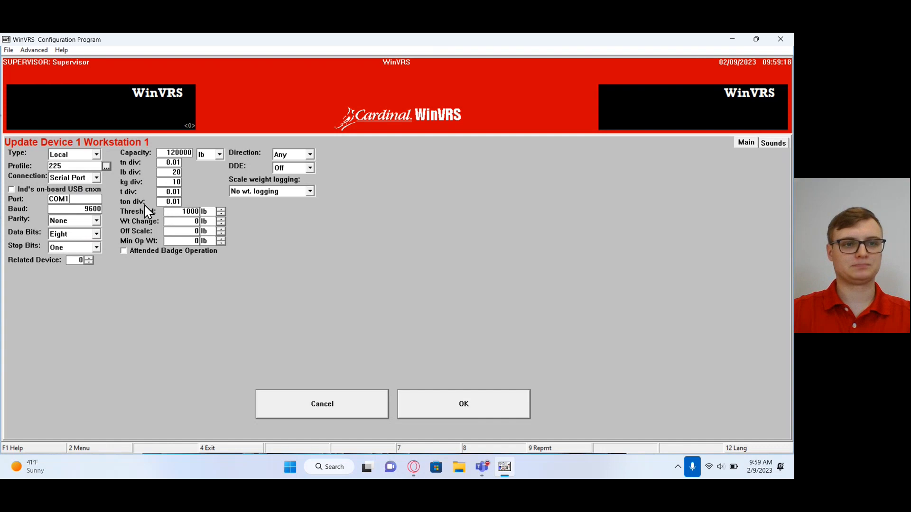
pyautogui.doubleClick(99, 209)
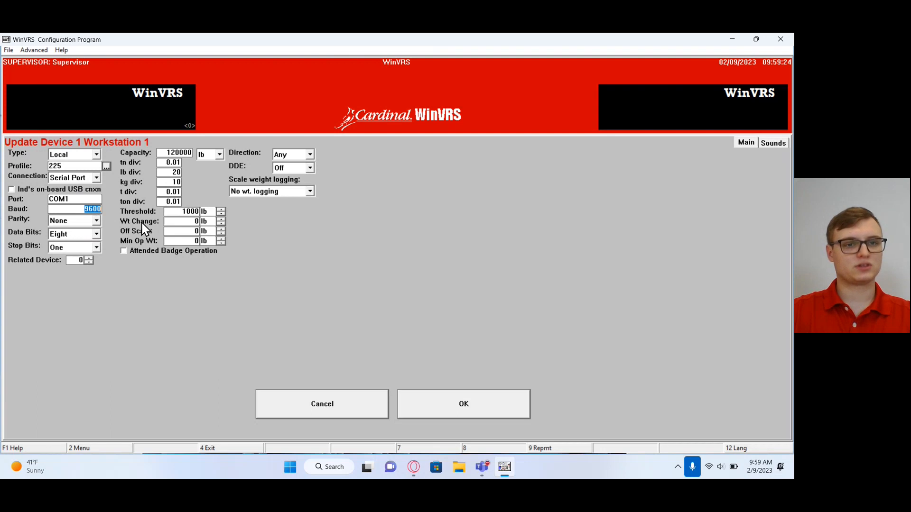
pyautogui.click(97, 222)
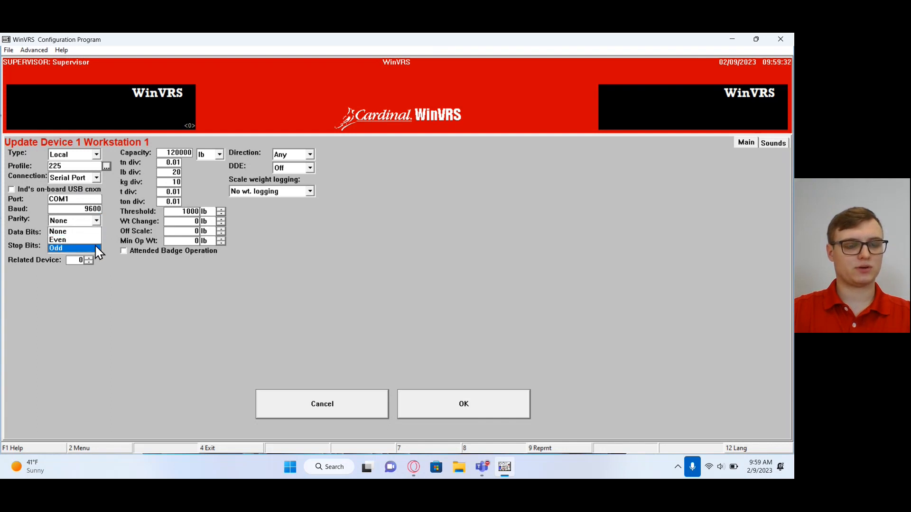
pyautogui.click(98, 231)
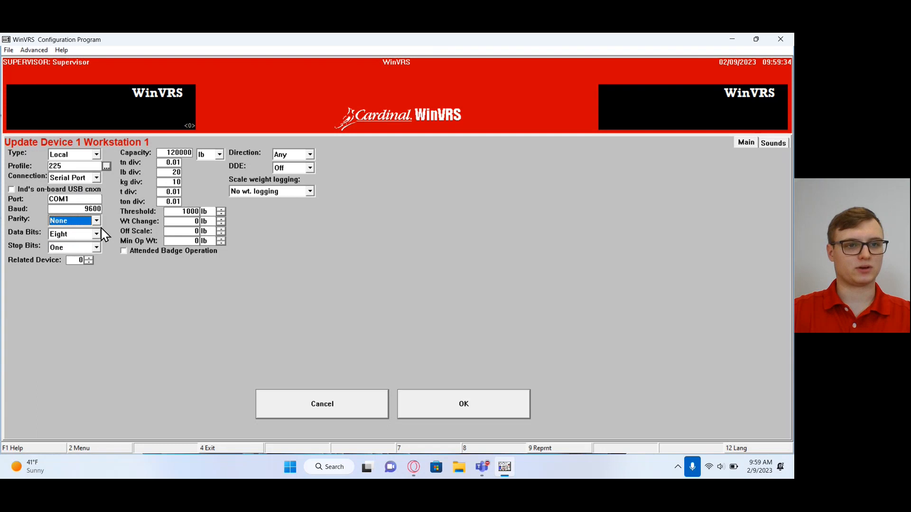
# Switch device 1's connection to TCP/IP and select its IP address field
pyautogui.click(97, 178)
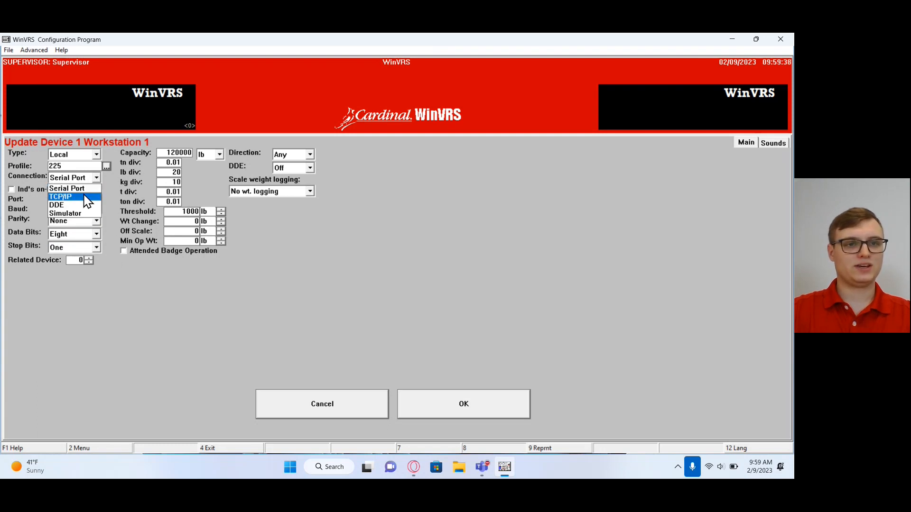
pyautogui.click(86, 201)
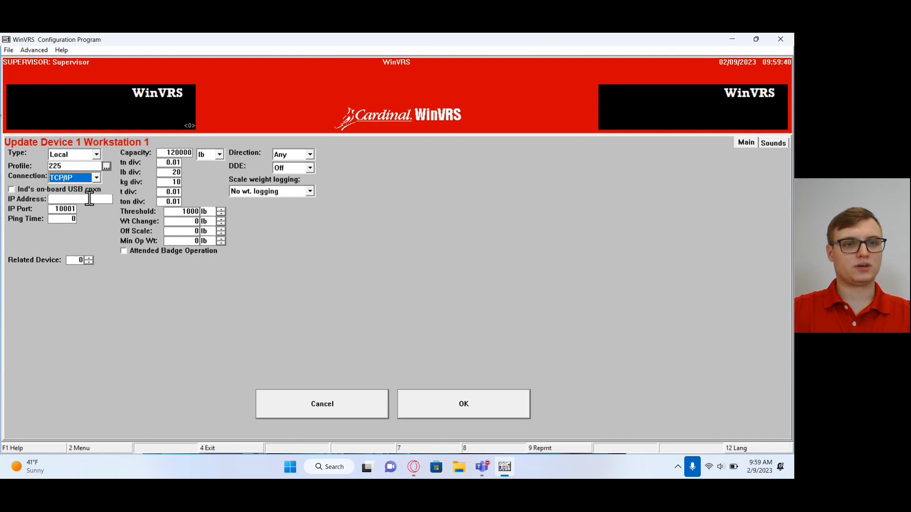
pyautogui.click(89, 198)
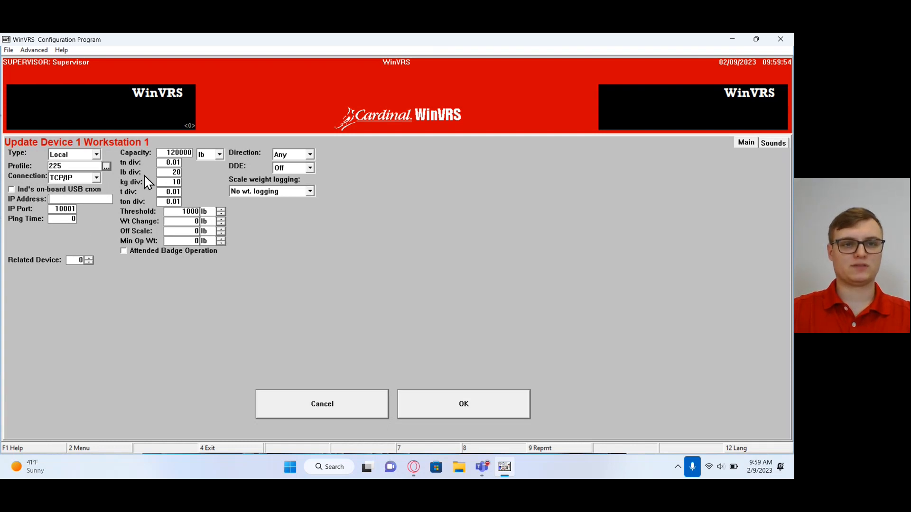
# Set device 1's connection to Simulator, keep its direction at Any, and save the device
pyautogui.click(98, 178)
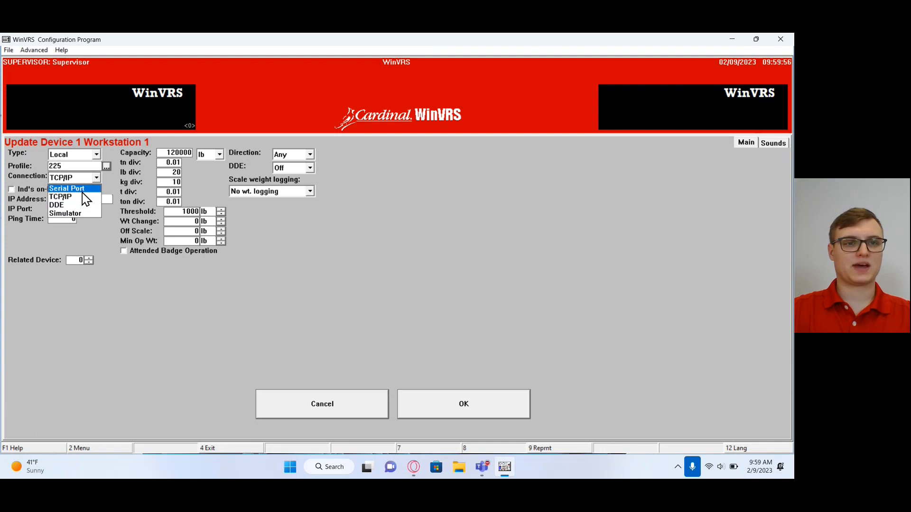
pyautogui.click(78, 219)
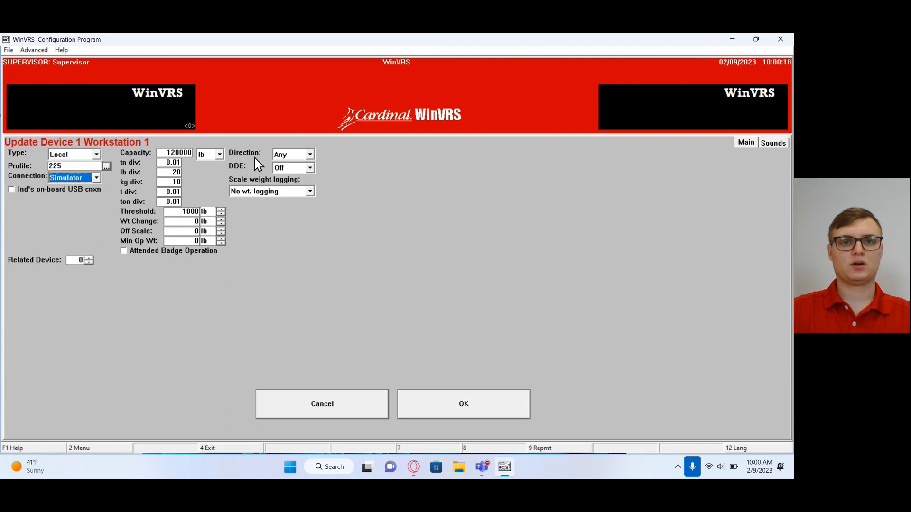
pyautogui.click(311, 155)
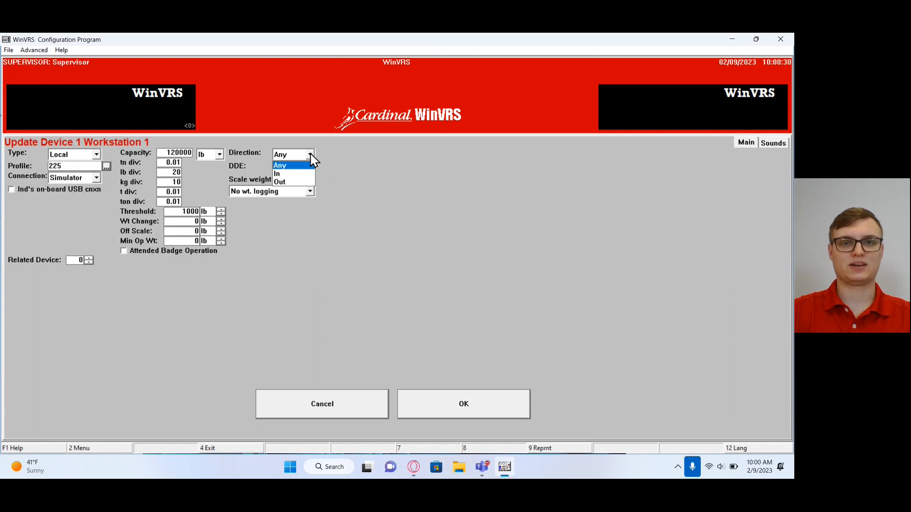
pyautogui.click(310, 156)
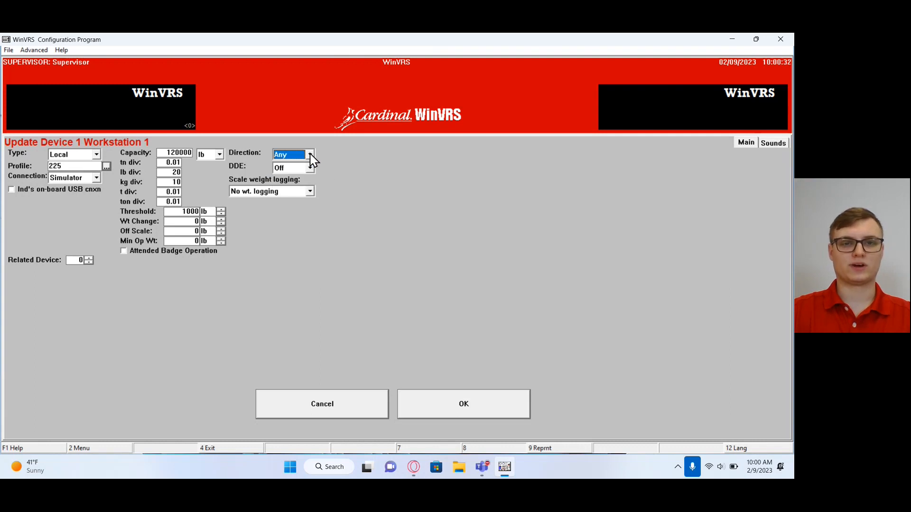
pyautogui.click(480, 413)
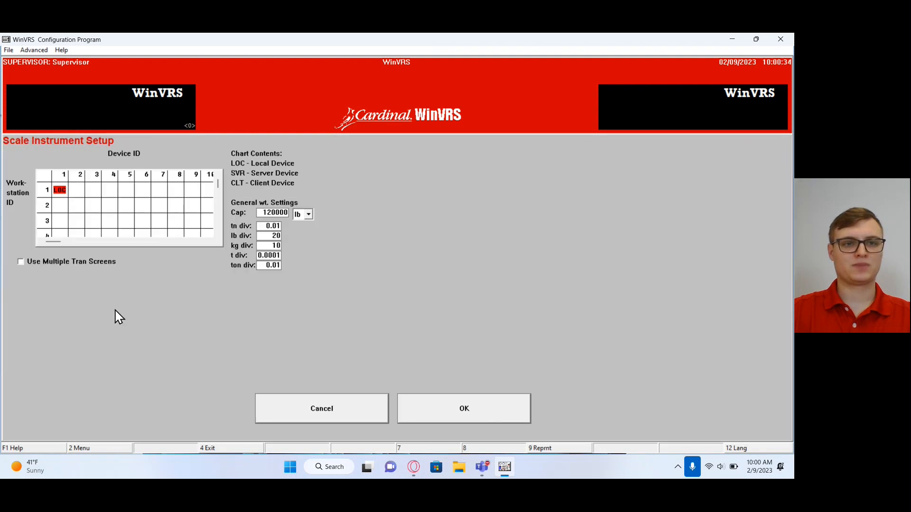
# Add a Local device as device 2 on workstation 1 and save it
pyautogui.click(79, 187)
pyautogui.doubleClick(79, 189)
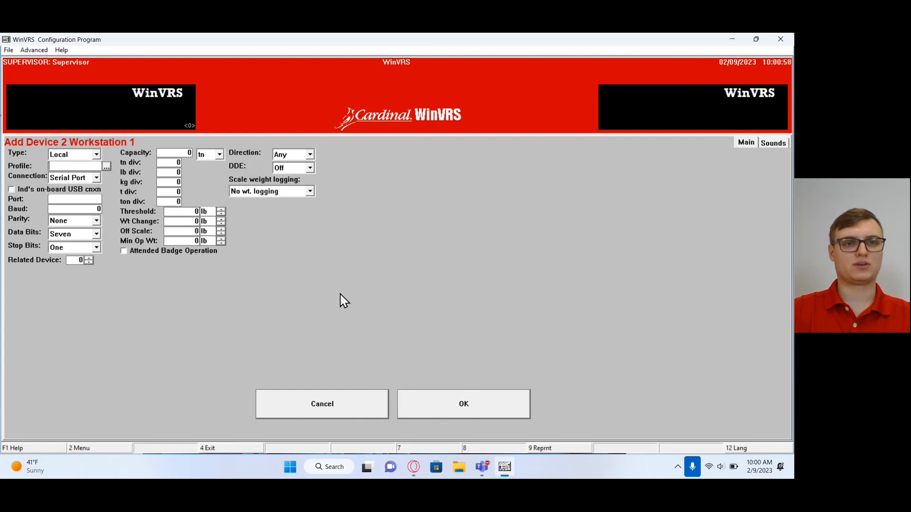
pyautogui.click(484, 415)
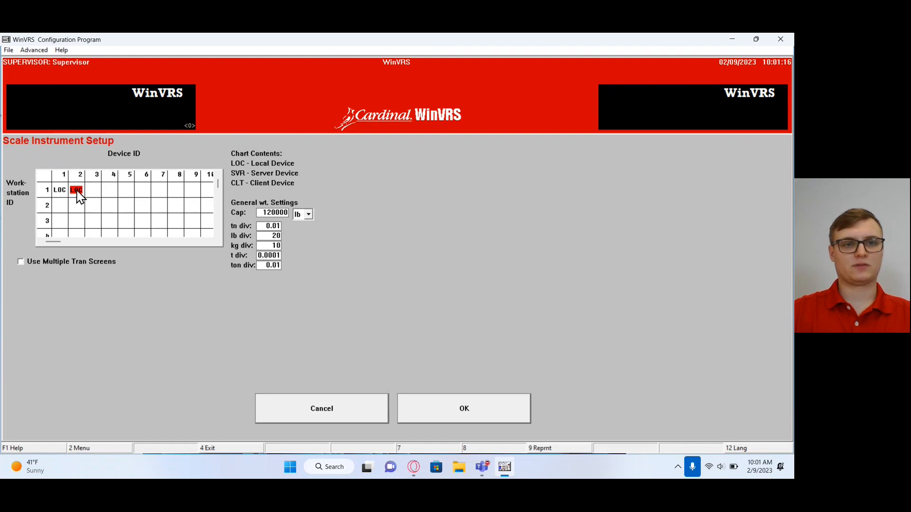
# Delete device 2 from workstation 1 and save the scale instrument setup
pyautogui.press('Delete')
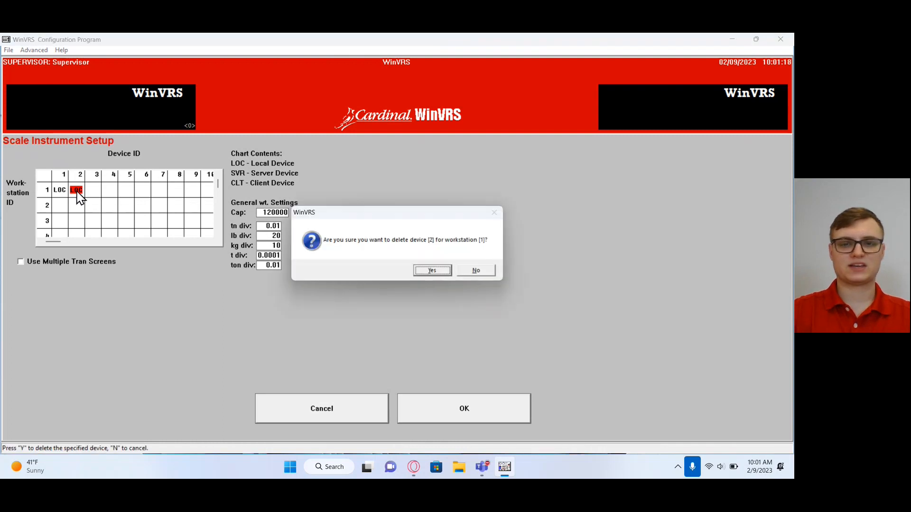
pyautogui.click(431, 272)
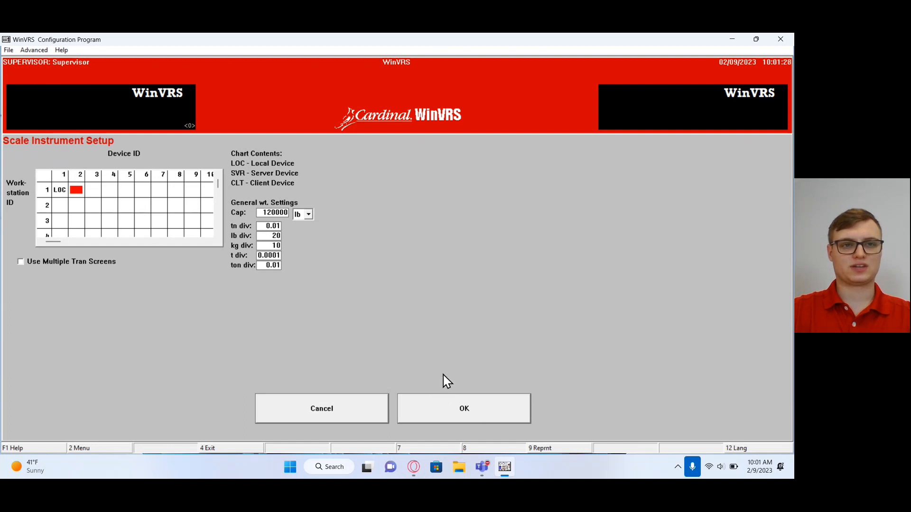
pyautogui.click(469, 415)
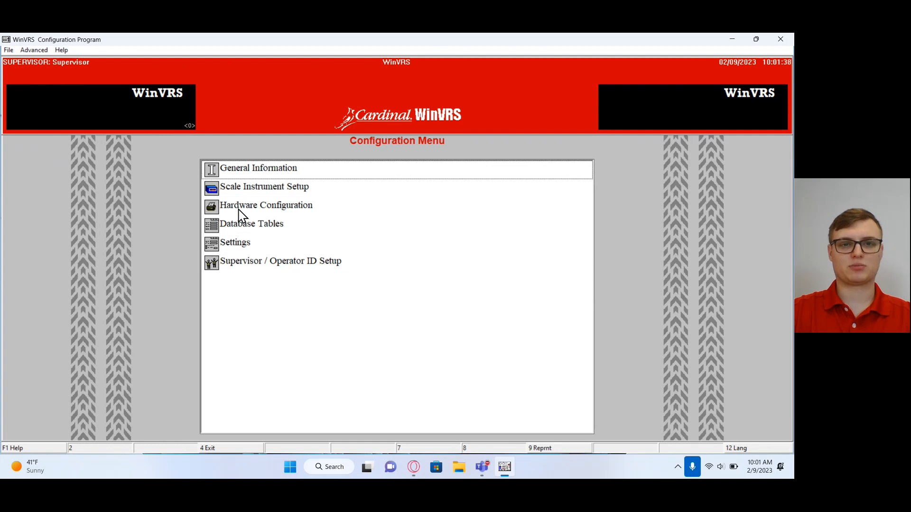
# In Hardware Configuration, keep the ticket printer enabled, assign Microsoft Print to PDF to it with Text Only off, and save
pyautogui.doubleClick(319, 213)
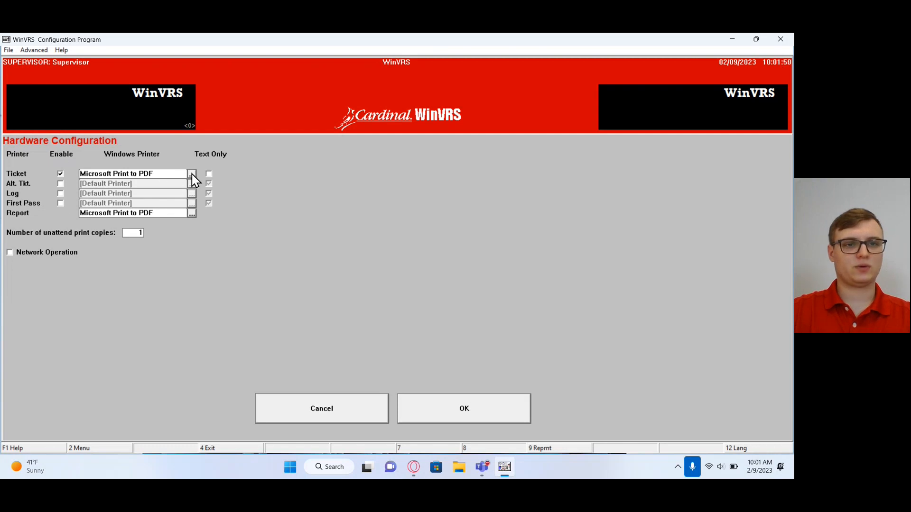
pyautogui.click(61, 174)
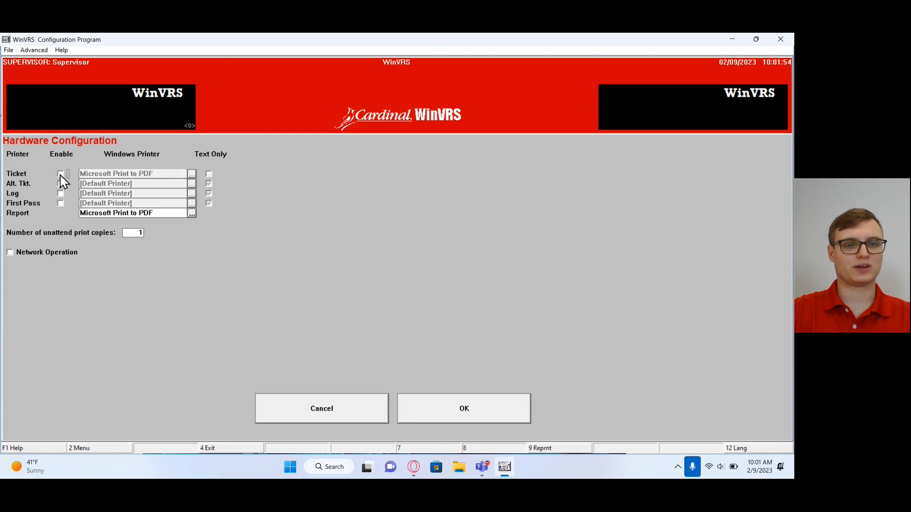
pyautogui.click(61, 175)
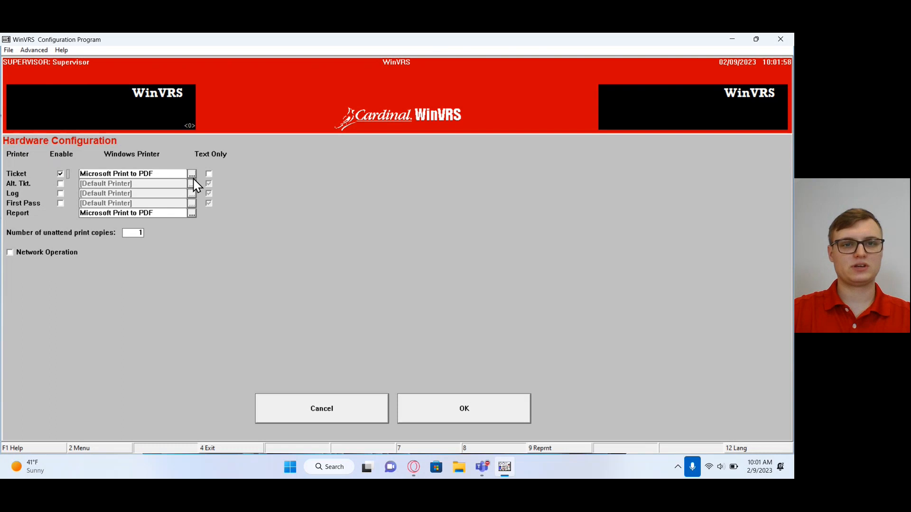
pyautogui.click(192, 175)
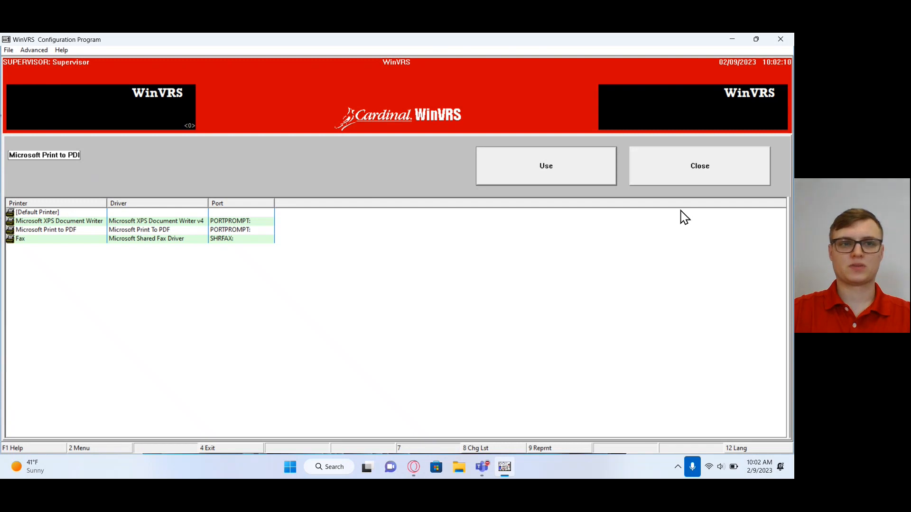
pyautogui.click(95, 232)
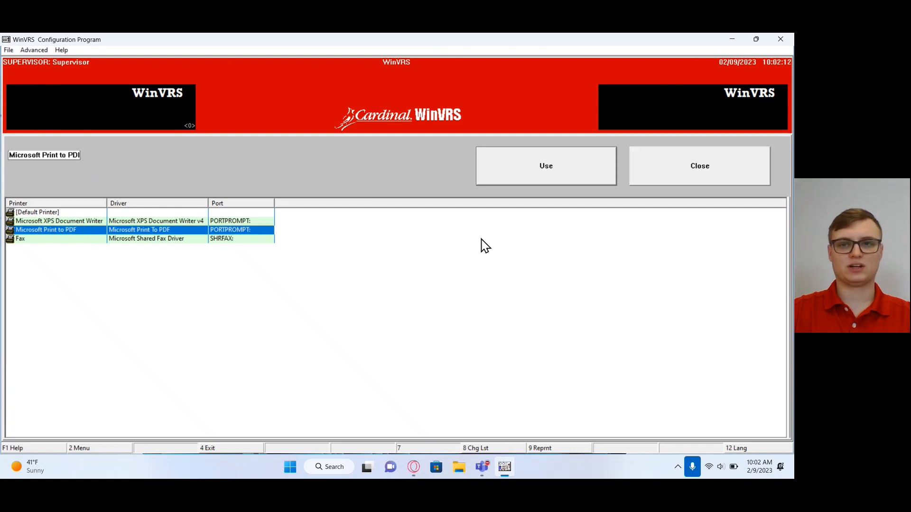
pyautogui.click(523, 179)
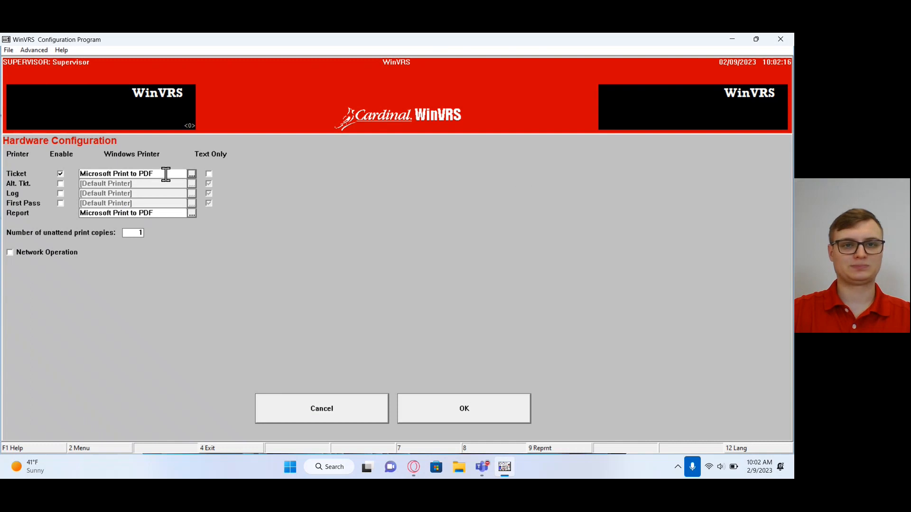
pyautogui.click(209, 174)
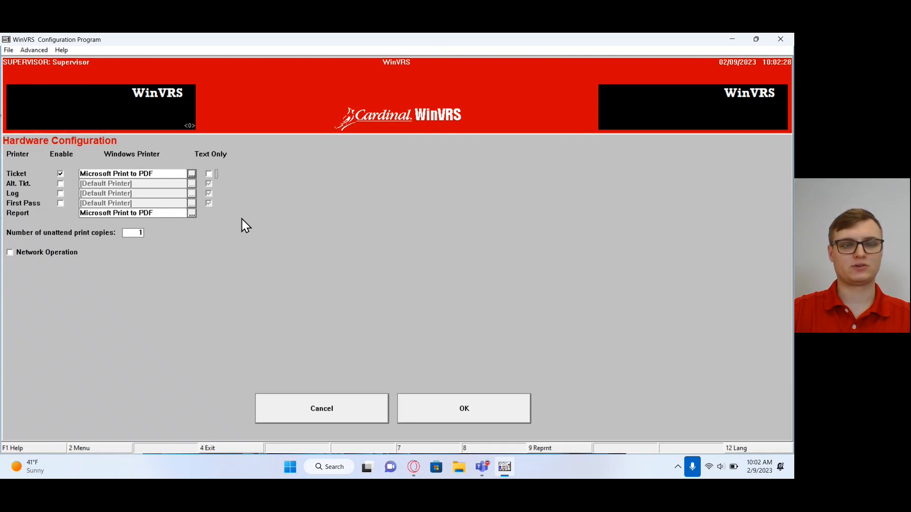
pyautogui.click(464, 411)
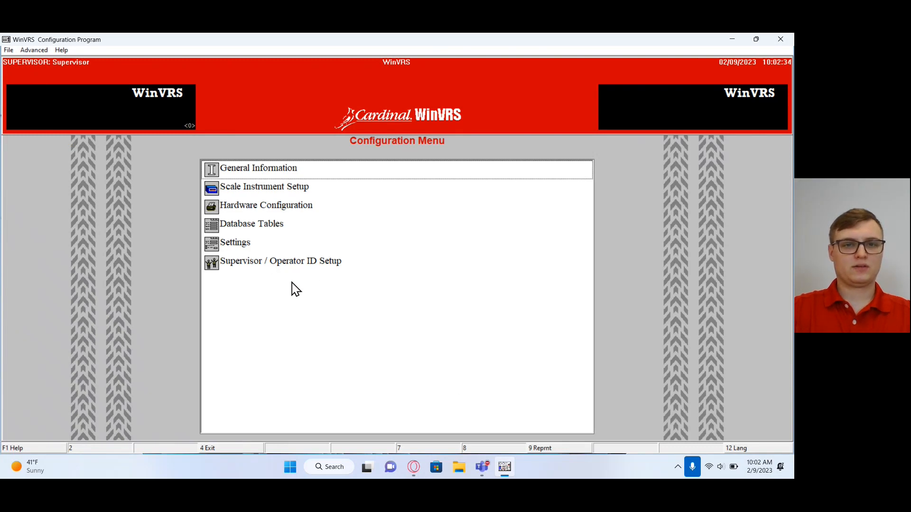
# In Database Tables, enable the Order table and rename the Vehicle table's prompt to Truck
pyautogui.doubleClick(294, 232)
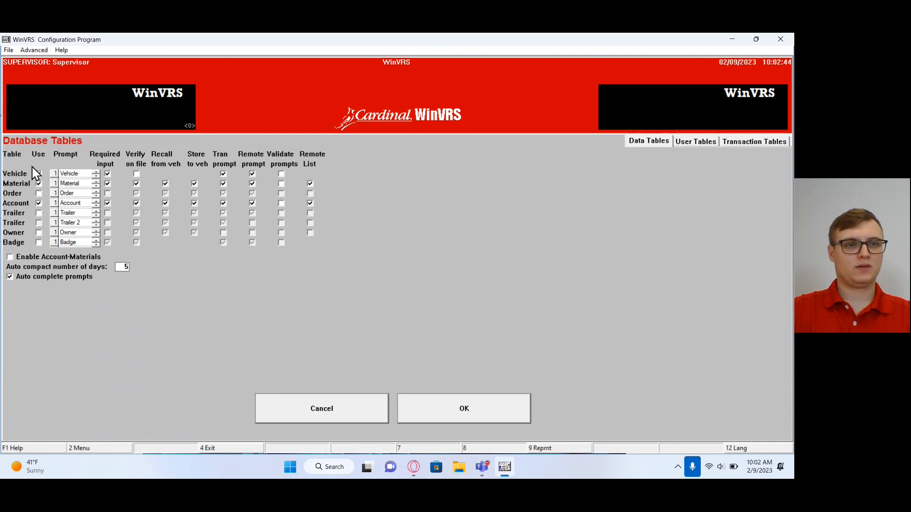
pyautogui.click(40, 195)
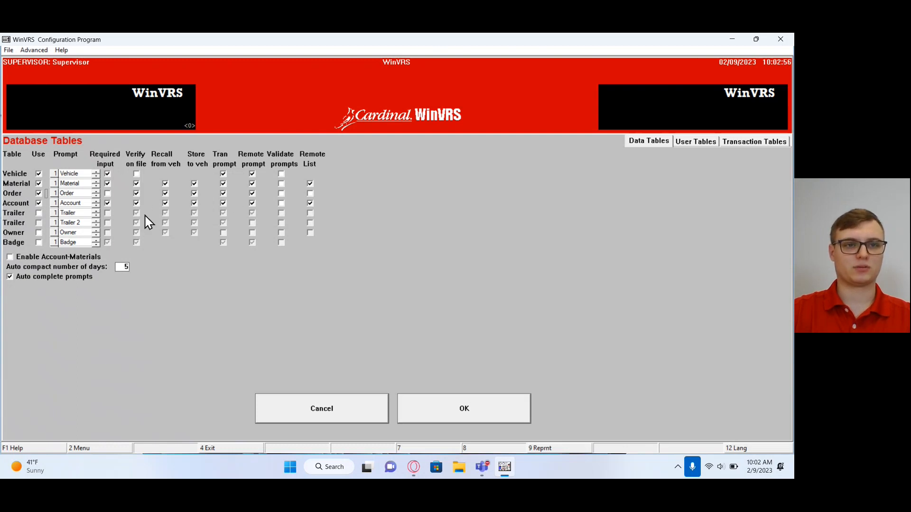
pyautogui.click(81, 174)
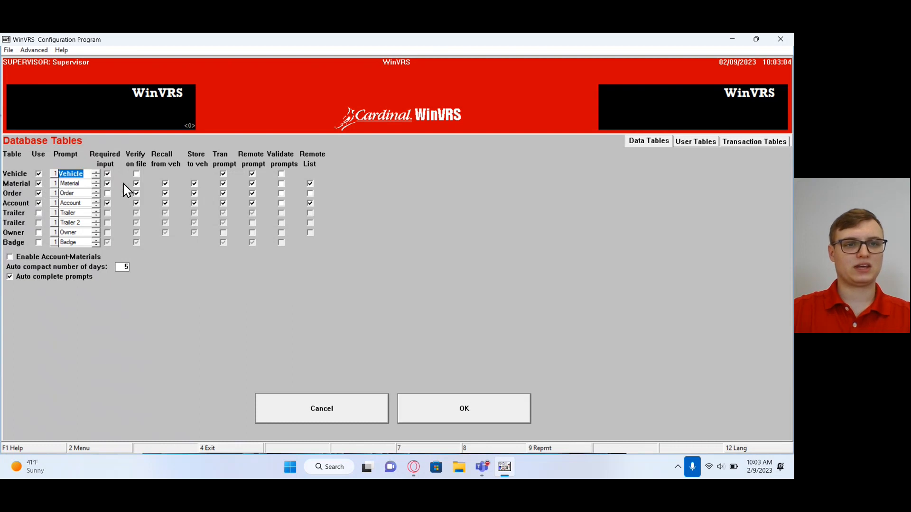
pyautogui.write('Truck')
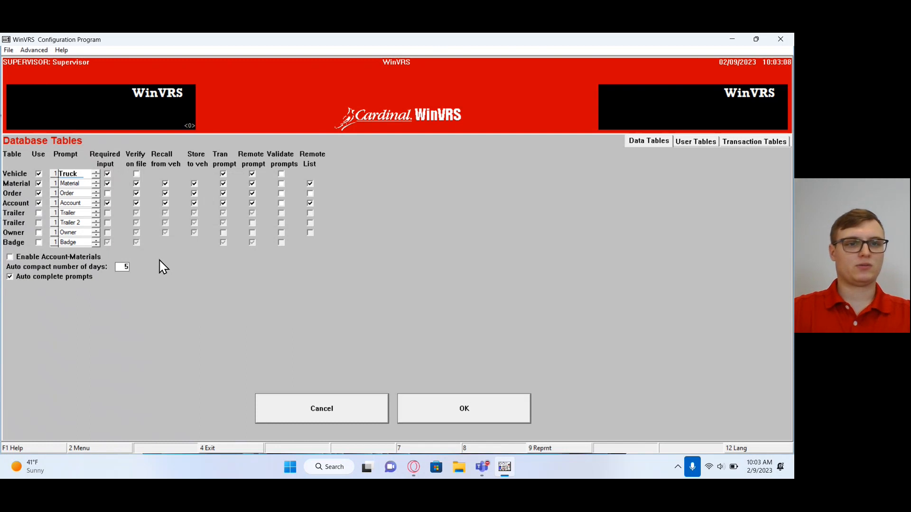
pyautogui.click(78, 185)
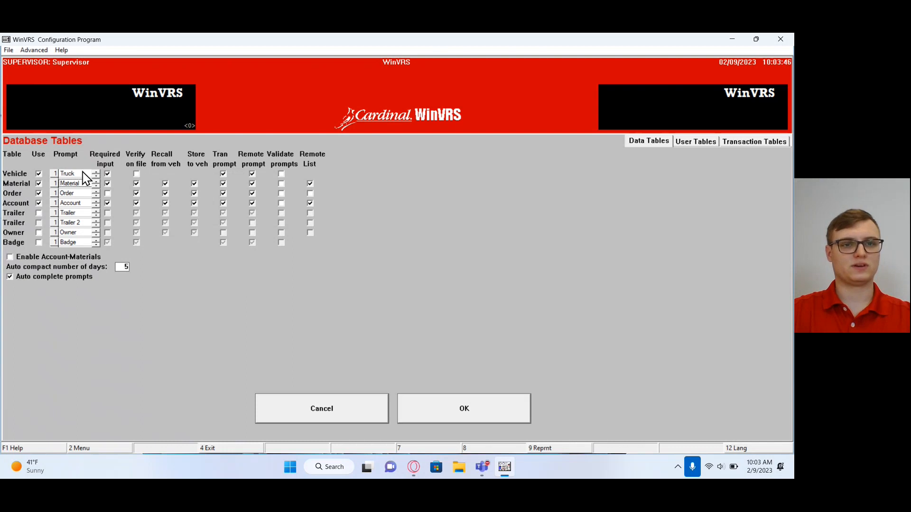
# Turn off Verify on file, Recall from veh and Store to veh for the Order table, leaving Material's Validate prompts off
pyautogui.click(137, 194)
pyautogui.click(166, 193)
pyautogui.click(195, 193)
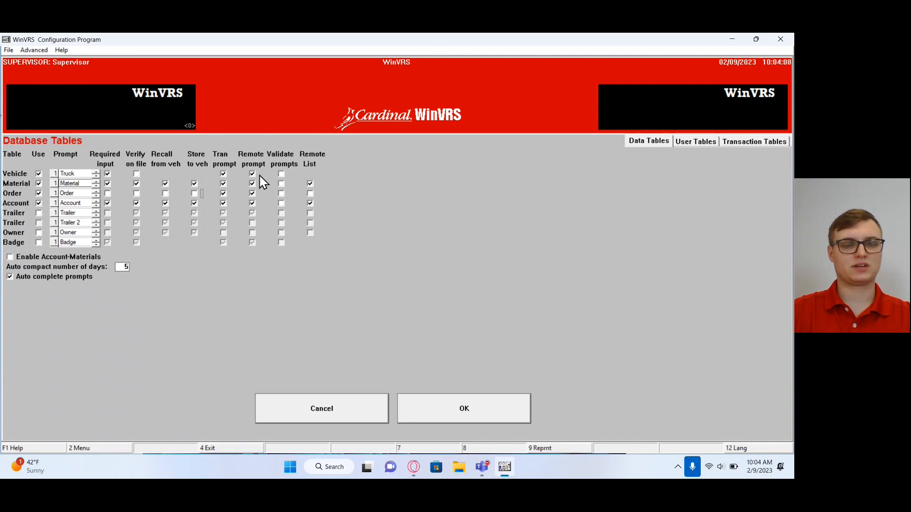
pyautogui.click(283, 184)
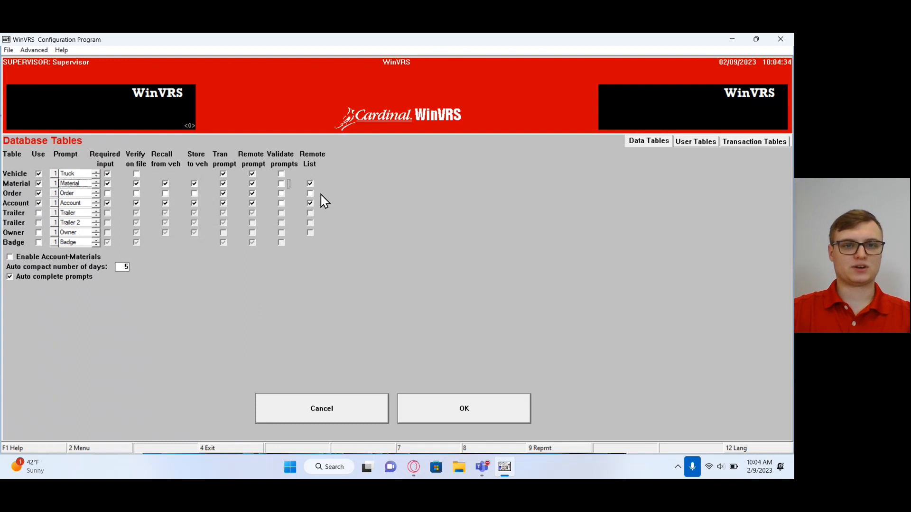
# Try enabling the User 1 table and selecting its prompt text for editing
pyautogui.click(691, 145)
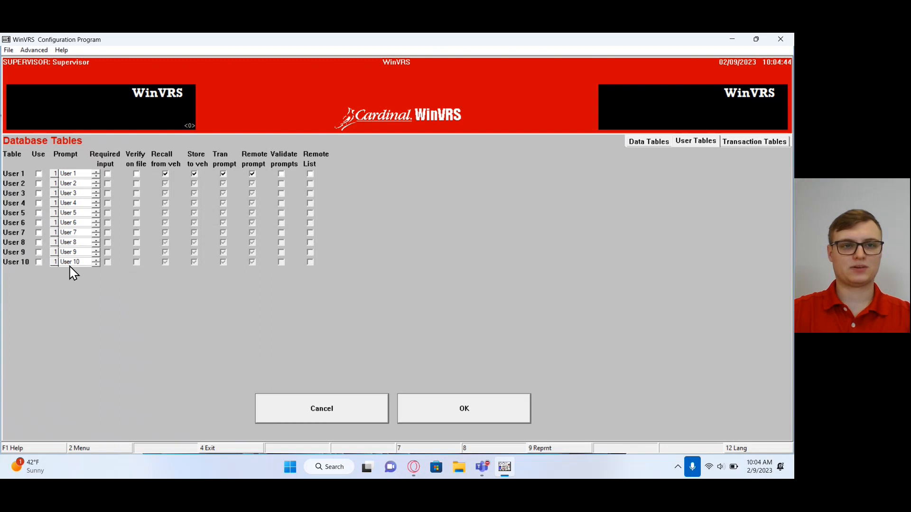
pyautogui.click(39, 174)
pyautogui.doubleClick(74, 174)
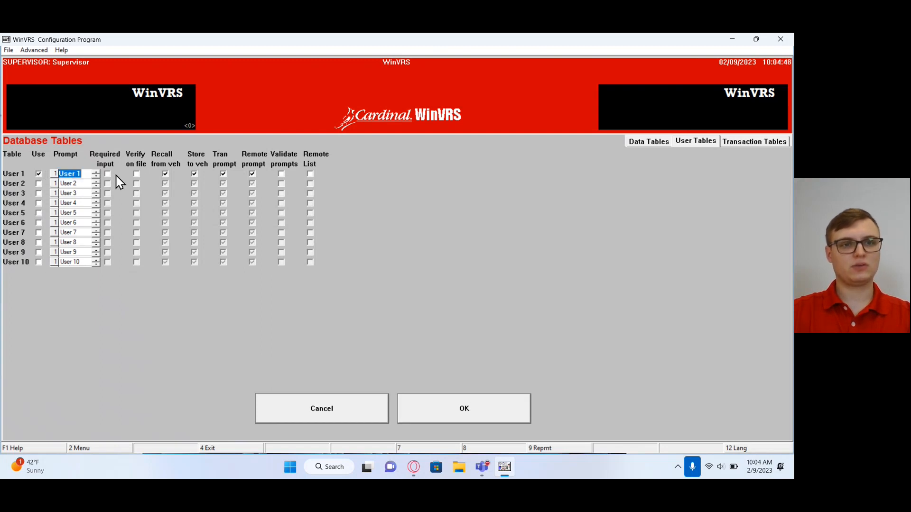
pyautogui.click(39, 174)
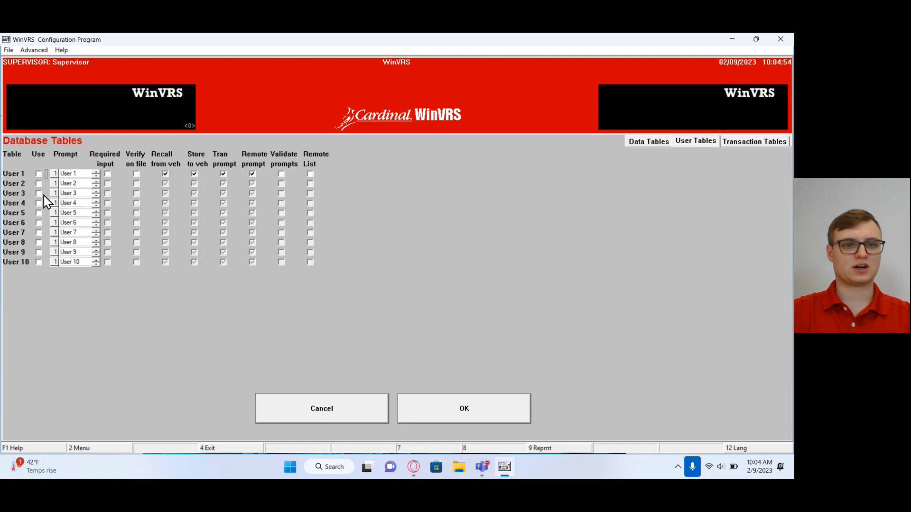
pyautogui.click(641, 144)
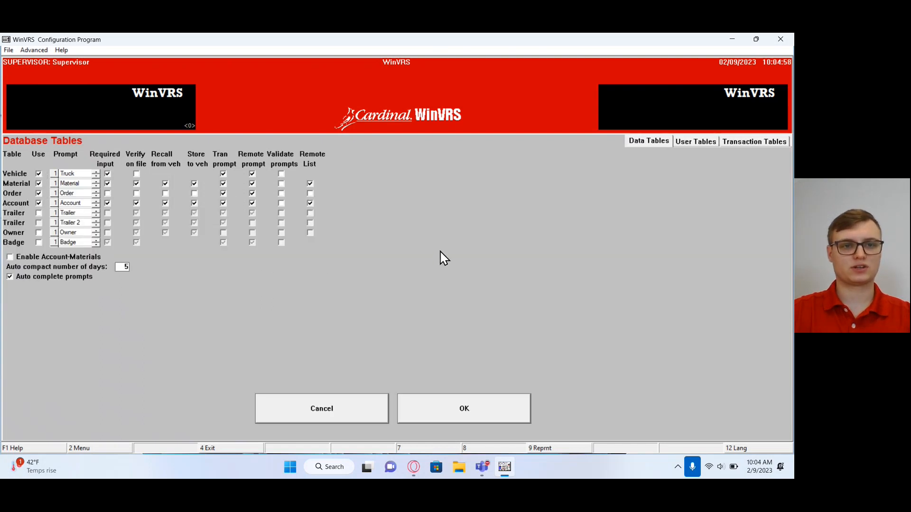
# Save the database table settings and switch from the Configuration Program to the main WinVRS program
pyautogui.click(479, 416)
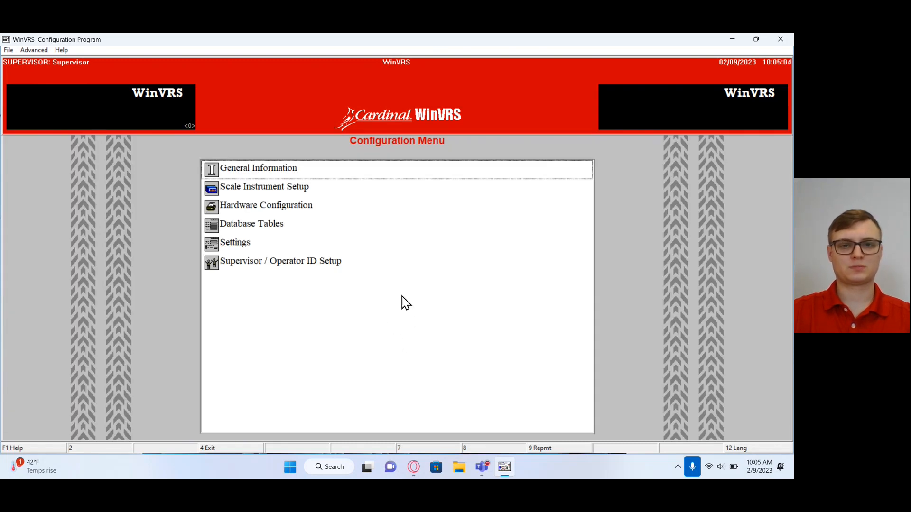
pyautogui.click(8, 51)
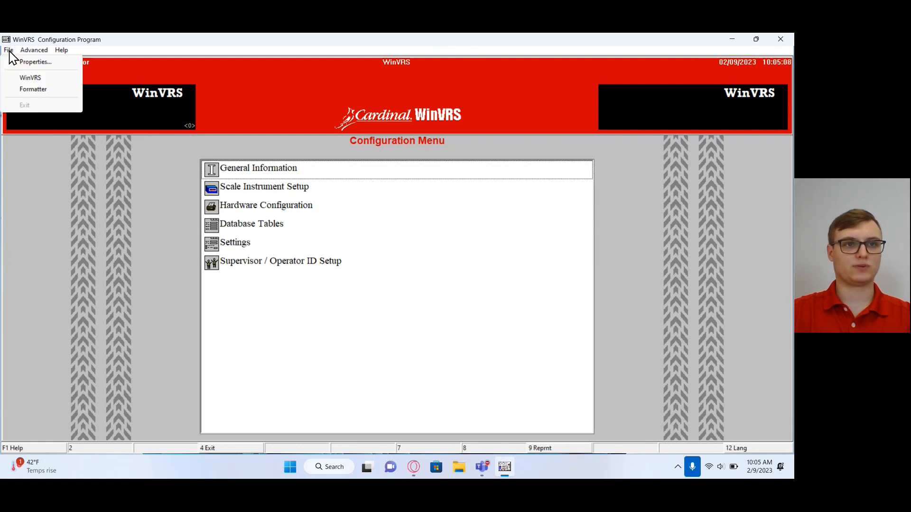
pyautogui.click(19, 77)
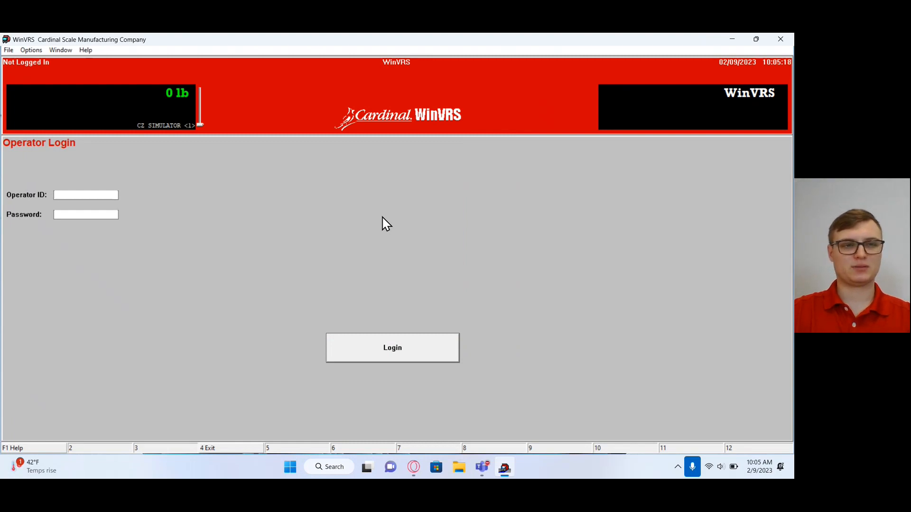
# Log in by entering the operator ID and the operator password
pyautogui.write('1')
pyautogui.press('Tab')
pyautogui.write('1')
pyautogui.press('Return')
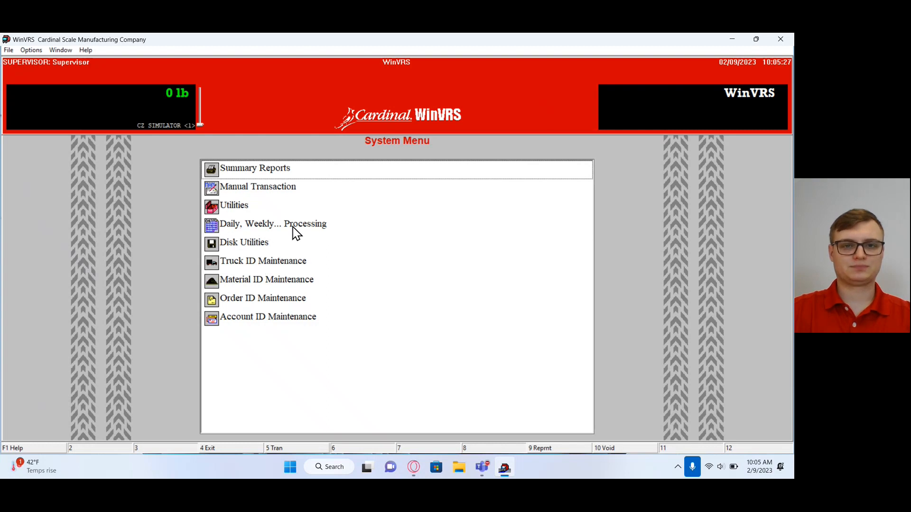
# In Truck ID Maintenance, start adding a truck with the ID TEST and the description TEST
pyautogui.click(314, 264)
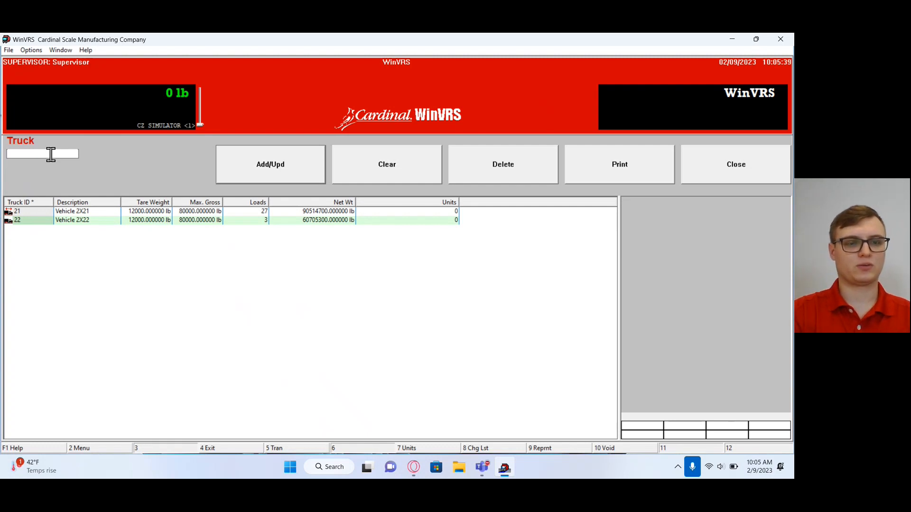
pyautogui.write('TEST')
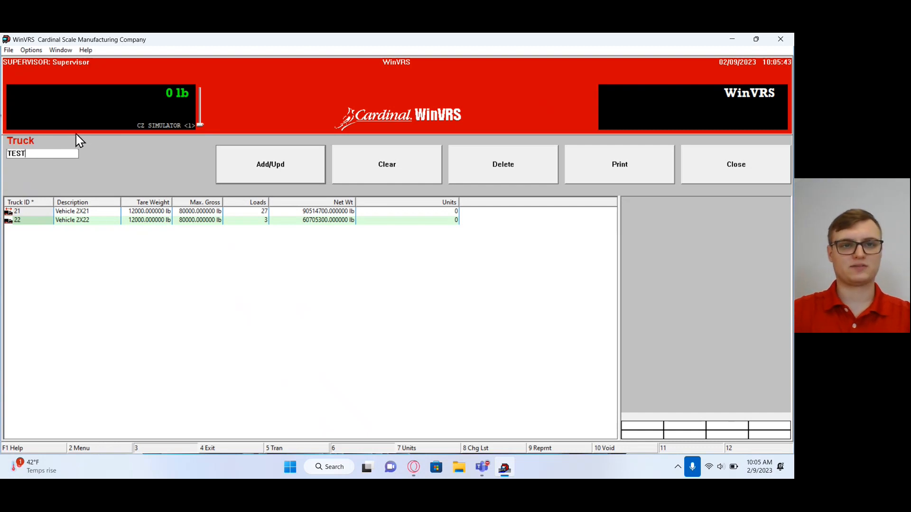
pyautogui.click(275, 175)
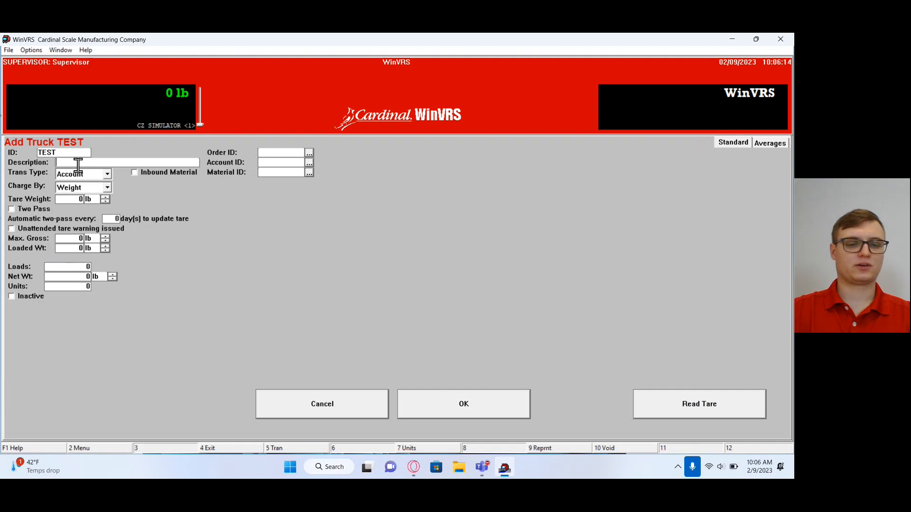
pyautogui.write('TEST')
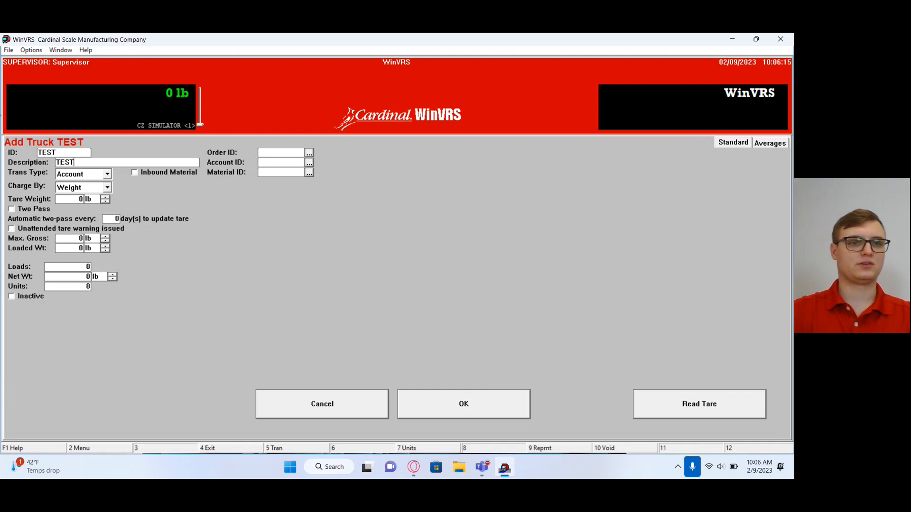
# Keep the truck's transaction type as Account and enable the Two Pass option
pyautogui.click(107, 174)
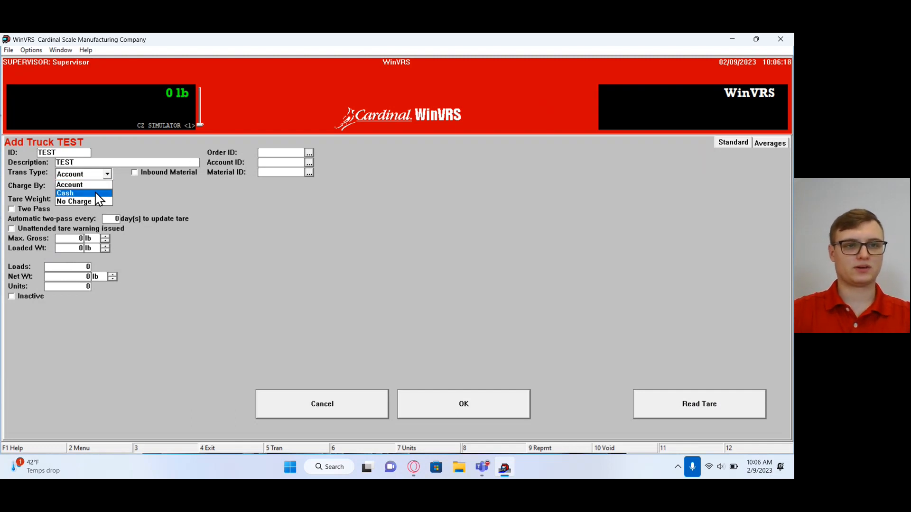
pyautogui.click(107, 175)
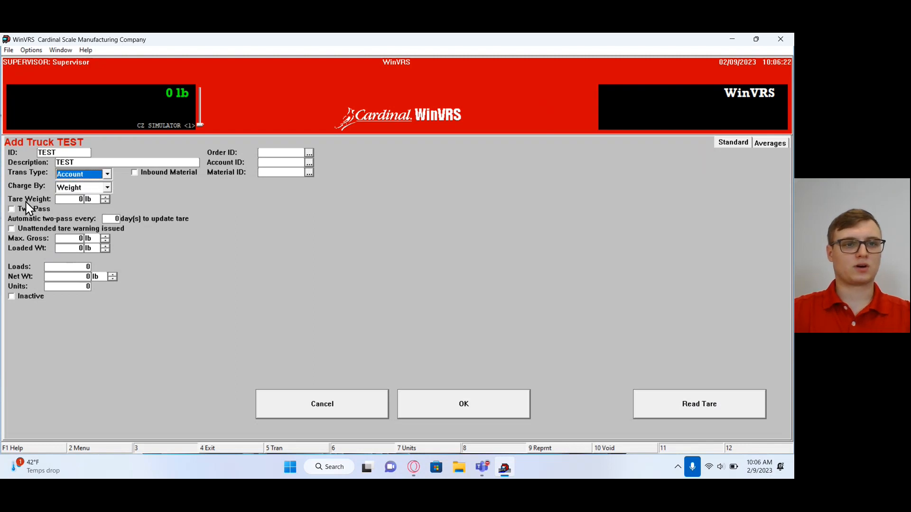
pyautogui.click(77, 200)
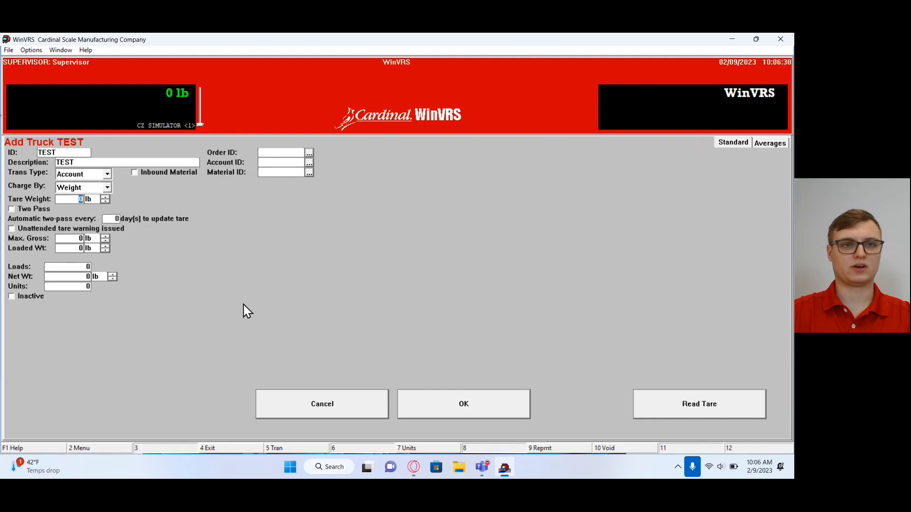
pyautogui.click(33, 208)
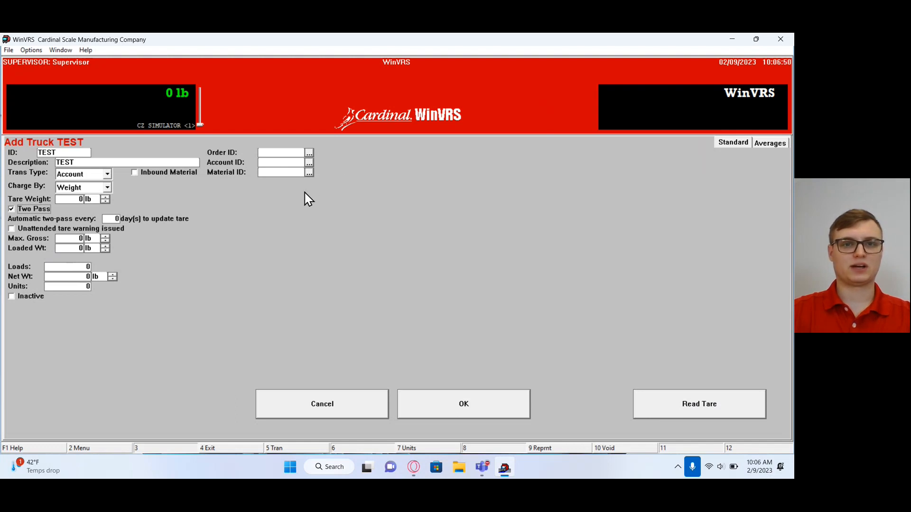
# Try assigning order J23 to the truck from the order list, and save the new TEST truck record
pyautogui.click(277, 153)
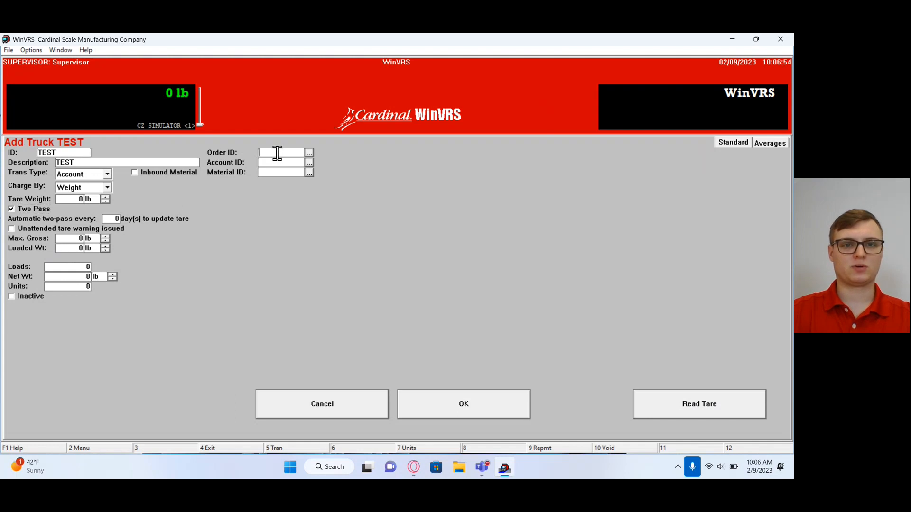
pyautogui.click(309, 154)
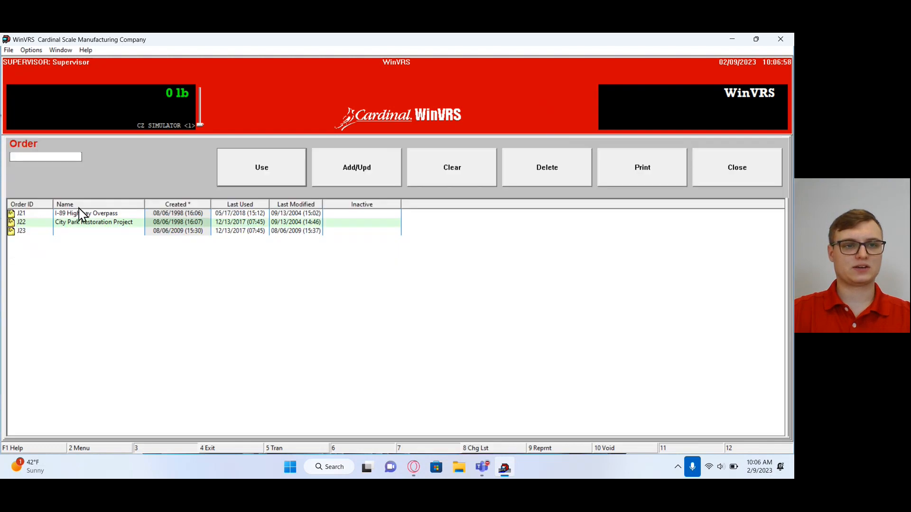
pyautogui.click(74, 231)
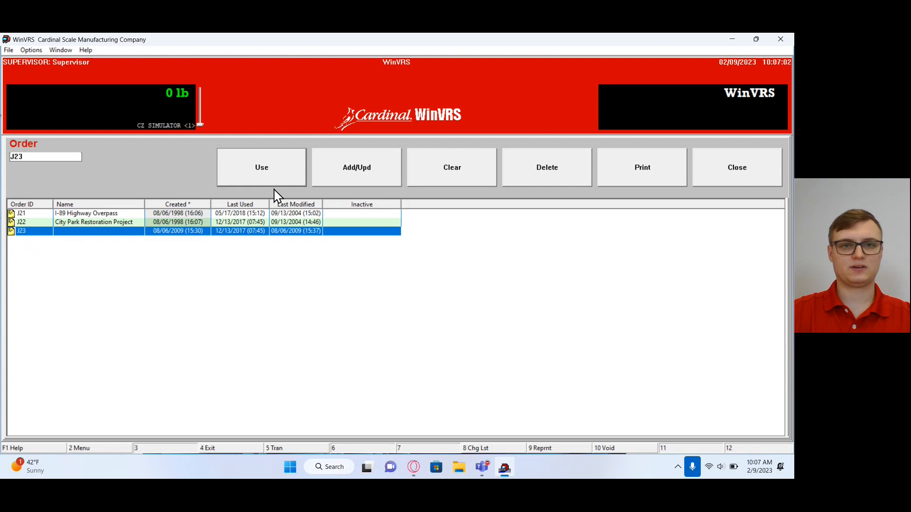
pyautogui.click(270, 177)
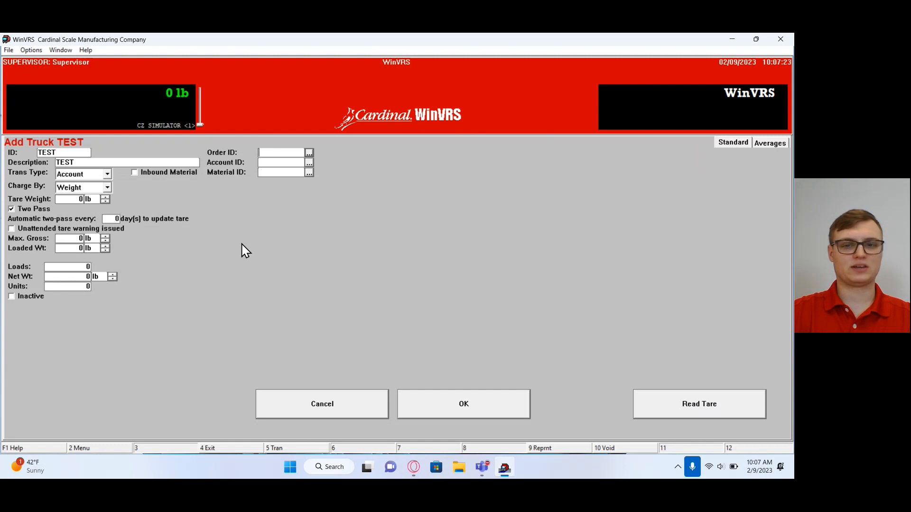
pyautogui.click(456, 407)
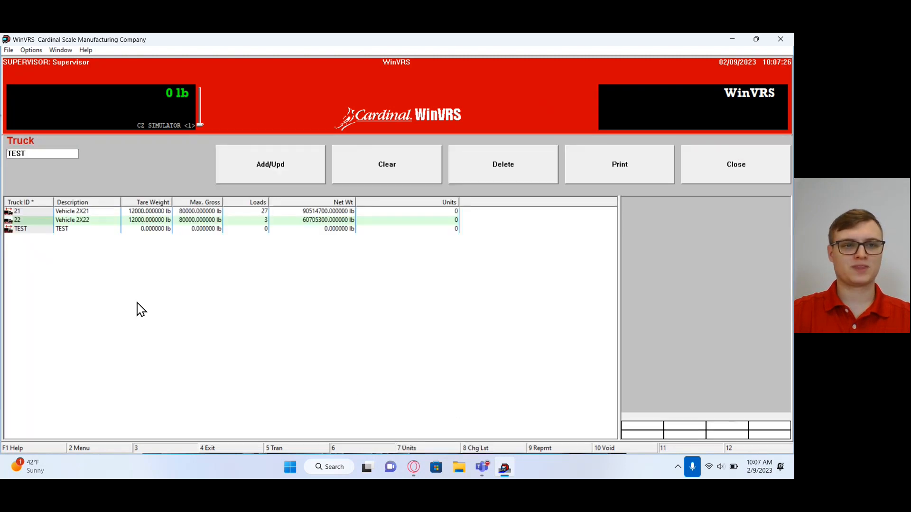
# Edit the TEST truck record, mark it as Inactive and save it
pyautogui.click(42, 229)
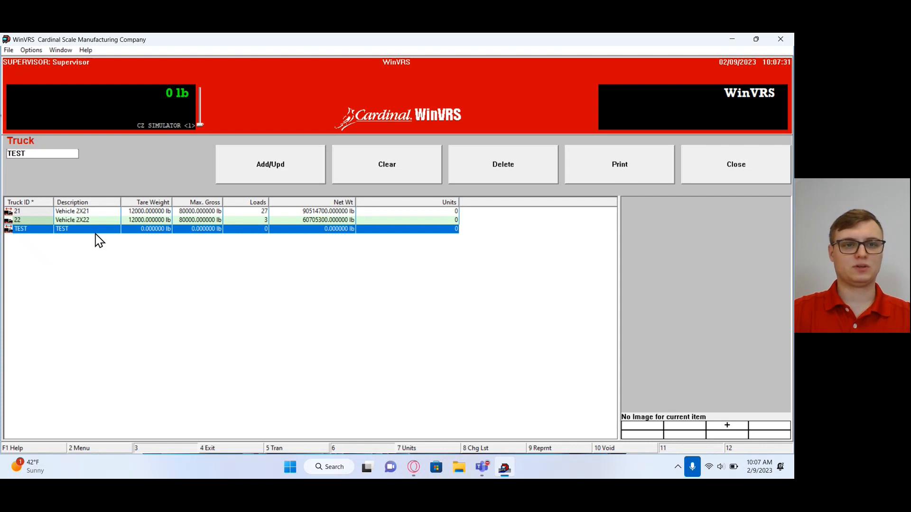
pyautogui.click(262, 176)
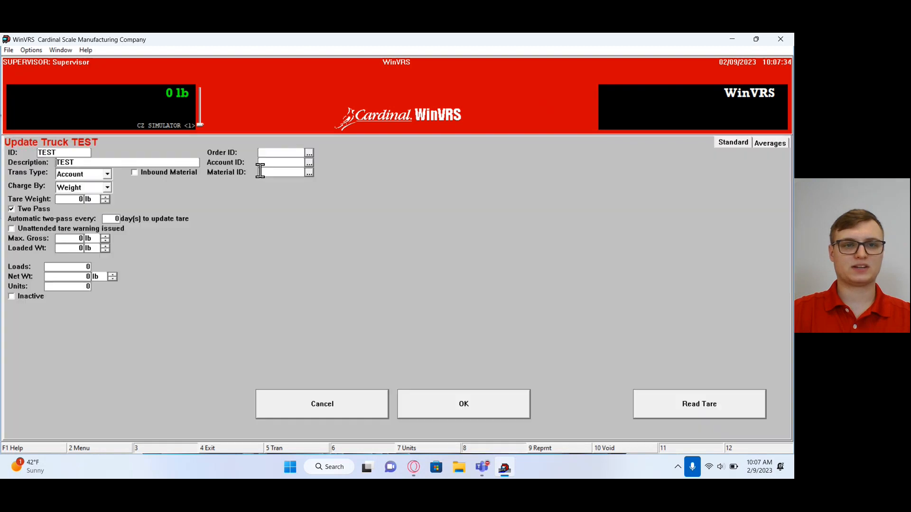
pyautogui.click(27, 299)
pyautogui.click(421, 411)
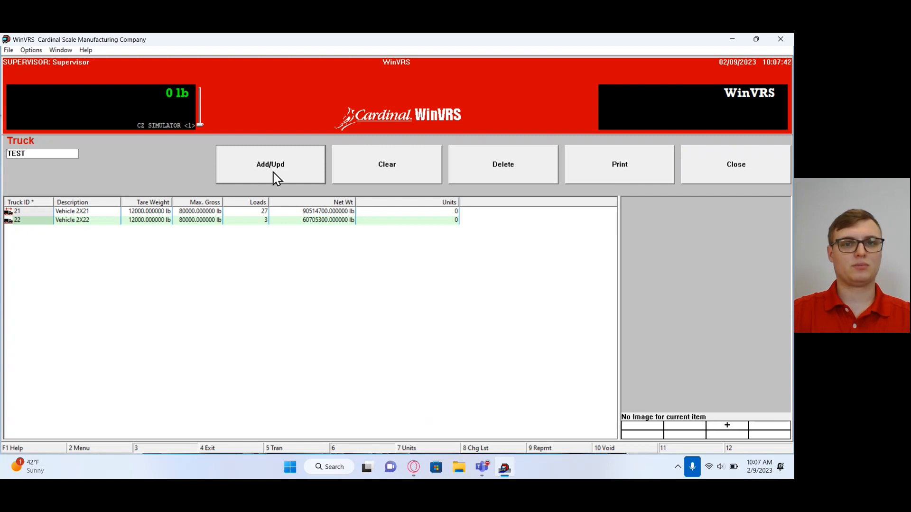
# Reopen the TEST truck record, clear its Inactive status and save it
pyautogui.click(256, 180)
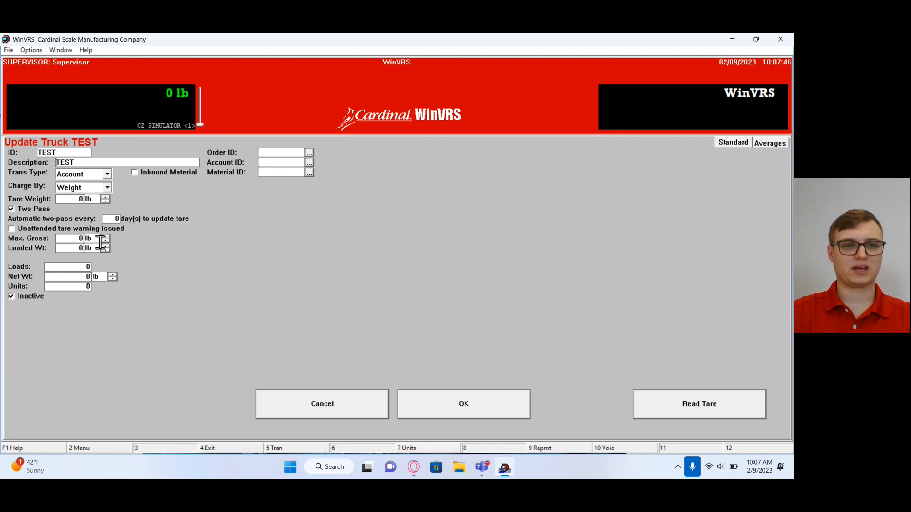
pyautogui.click(34, 298)
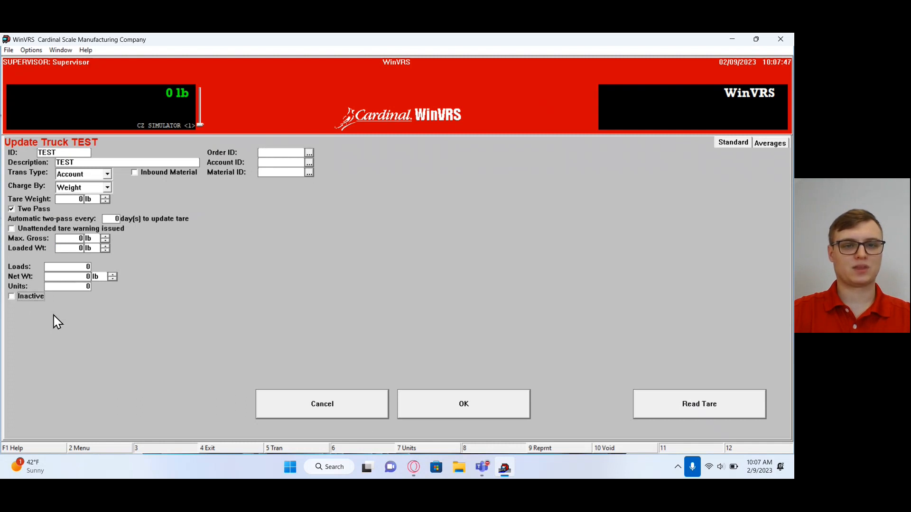
pyautogui.click(402, 416)
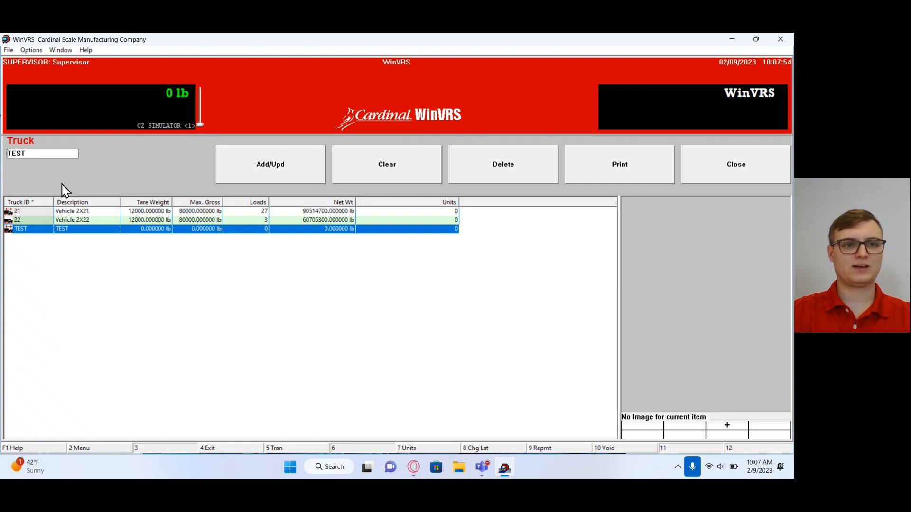
# Delete the TEST truck from the truck list
pyautogui.click(505, 179)
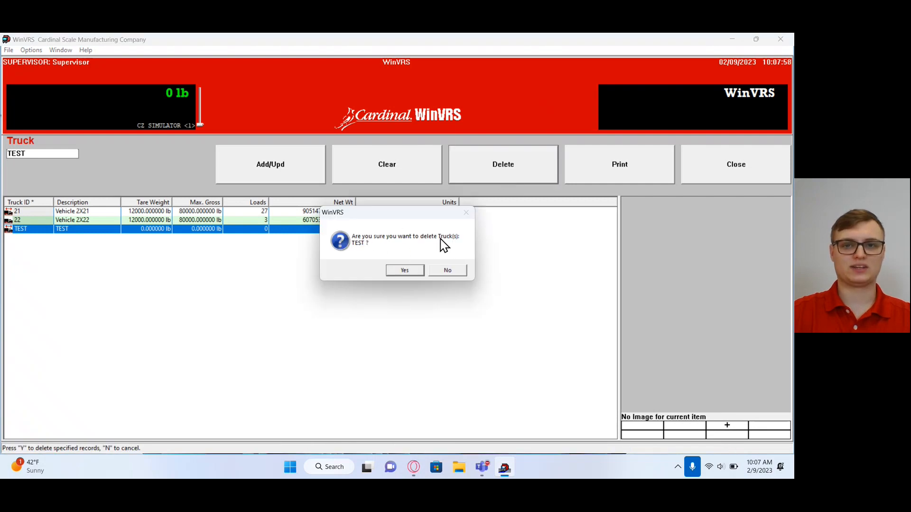
pyautogui.click(409, 271)
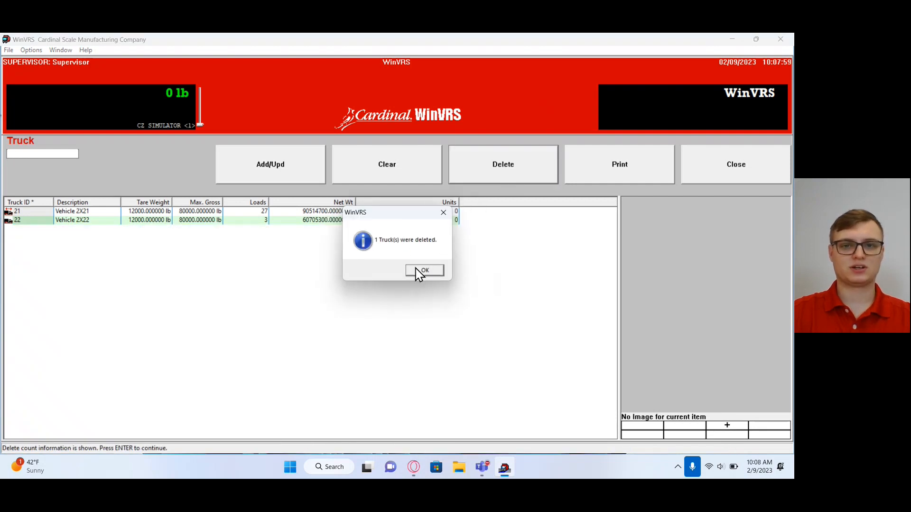
pyautogui.click(420, 272)
pyautogui.click(39, 154)
pyautogui.write('TEST')
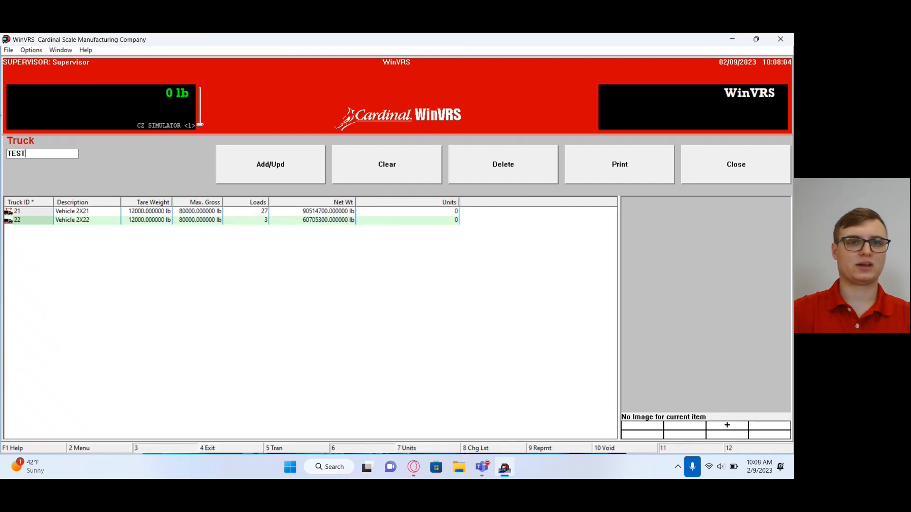
pyautogui.click(263, 185)
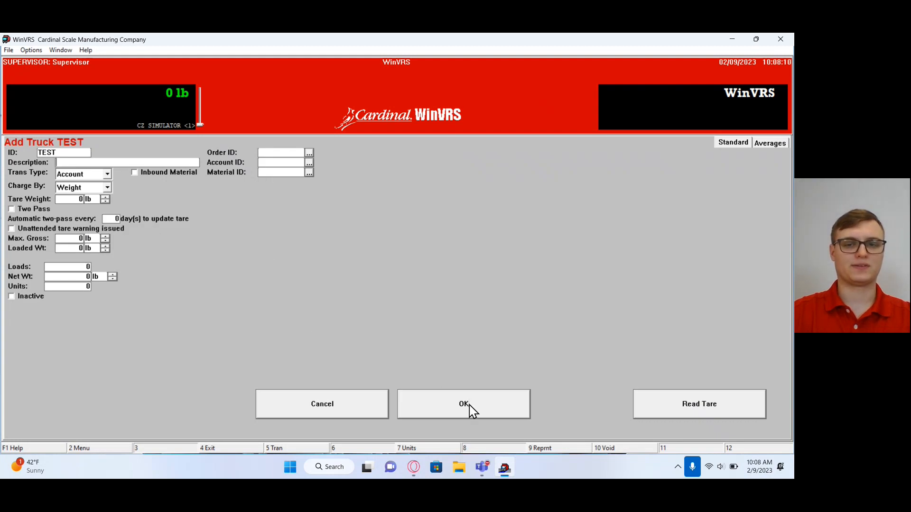
pyautogui.click(368, 403)
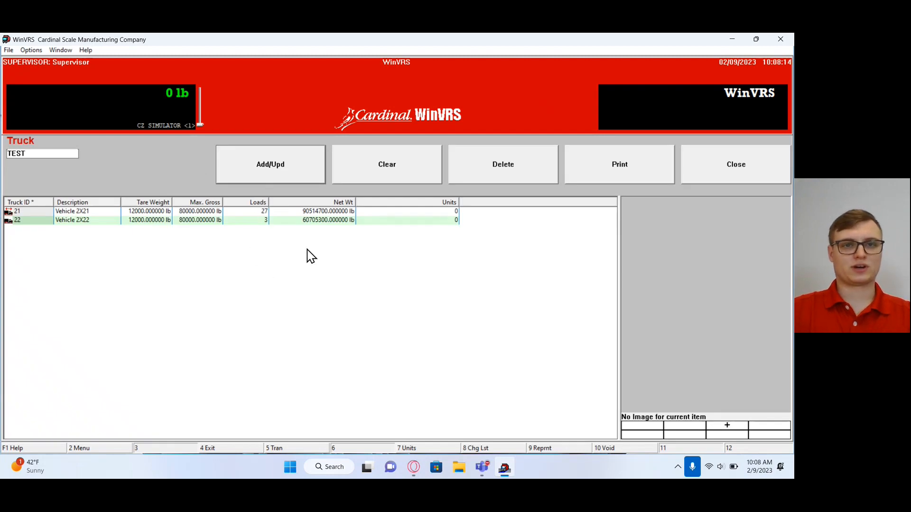
# Leave the truck list, open Material ID Maintenance and start adding a material with the ID TEST
pyautogui.click(733, 177)
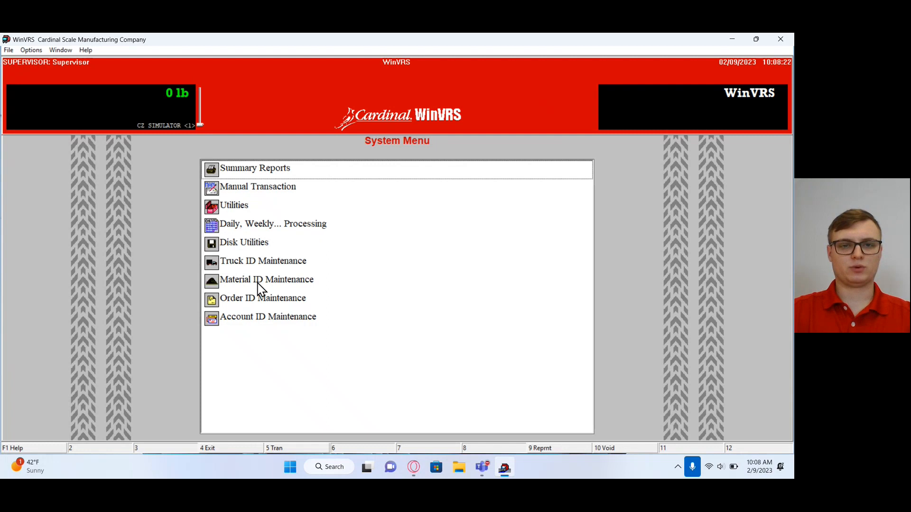
pyautogui.click(352, 285)
pyautogui.doubleClick(351, 286)
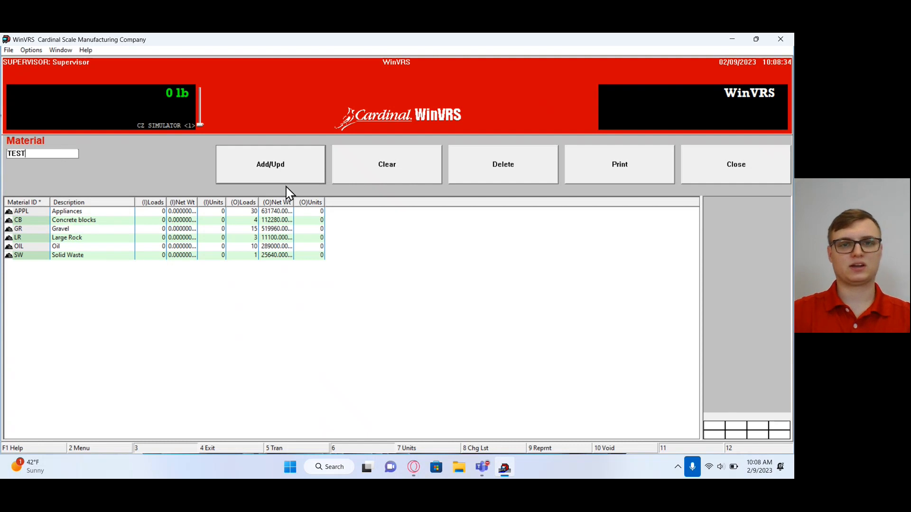
pyautogui.click(239, 162)
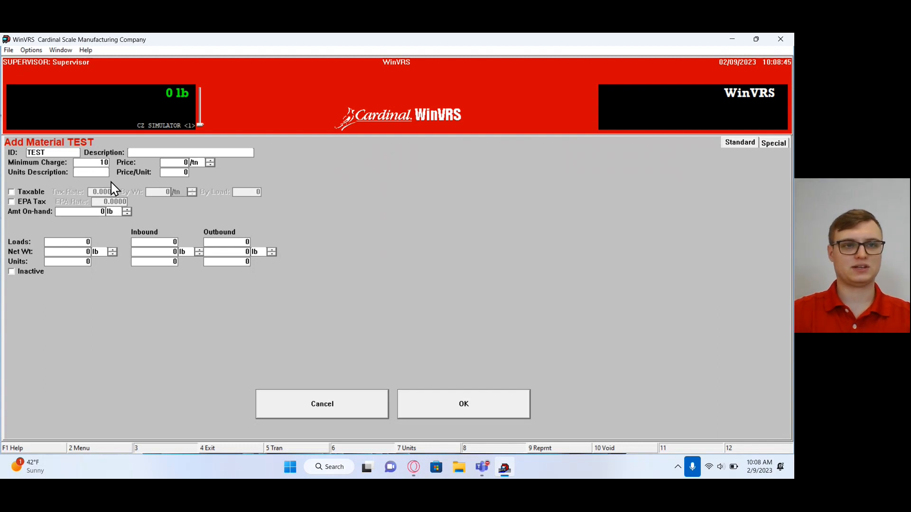
# Try enabling the Taxable and EPA Tax options for the TEST material
pyautogui.click(12, 192)
pyautogui.click(12, 202)
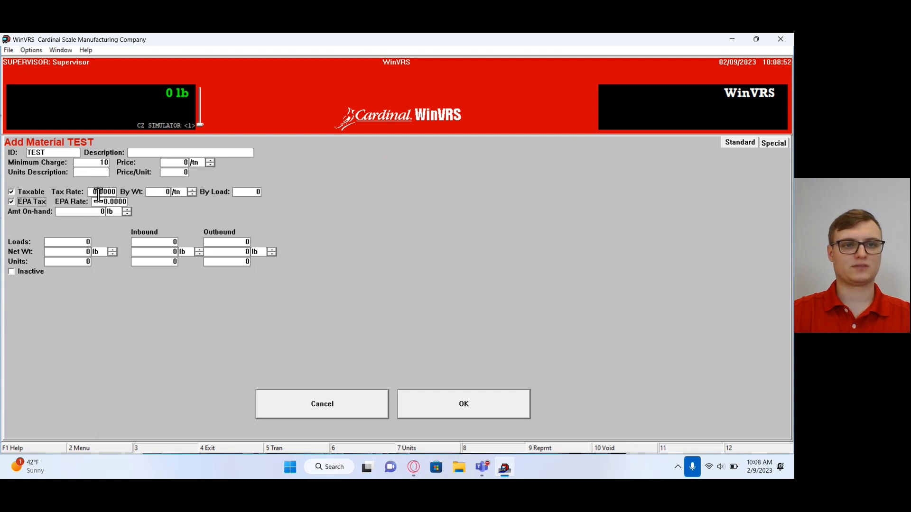
pyautogui.click(11, 203)
pyautogui.click(12, 191)
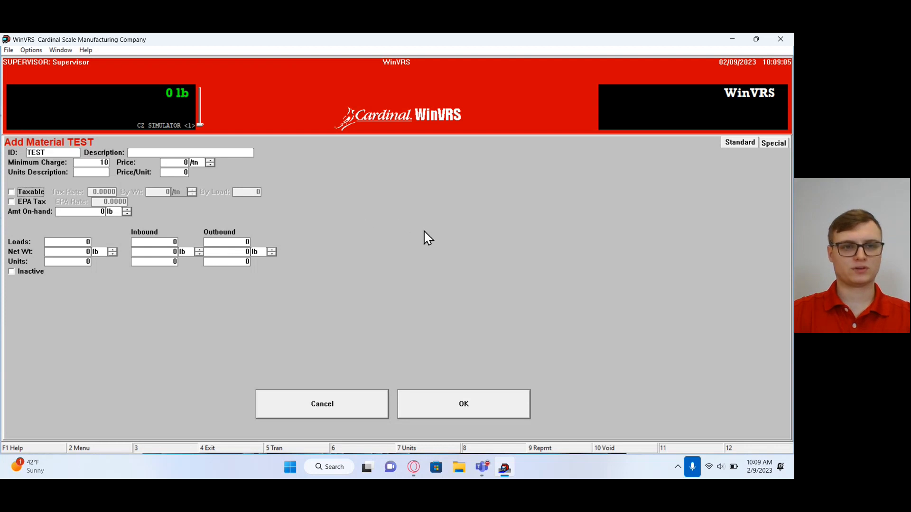
# Save the TEST material and switch from the material list to Order ID Maintenance
pyautogui.click(489, 406)
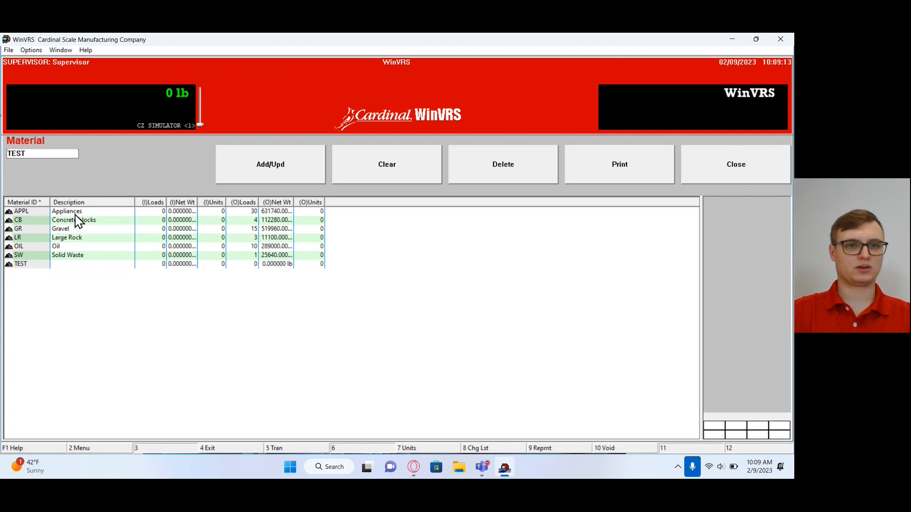
pyautogui.click(729, 171)
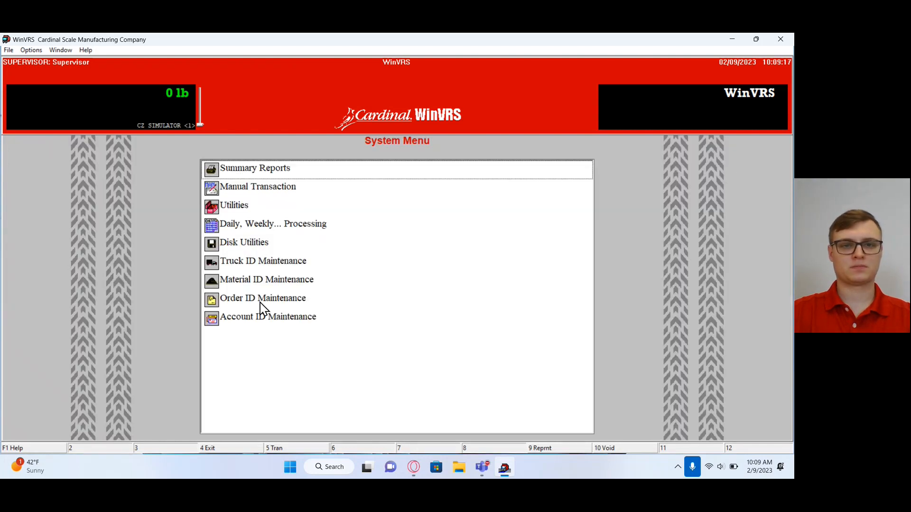
pyautogui.click(269, 303)
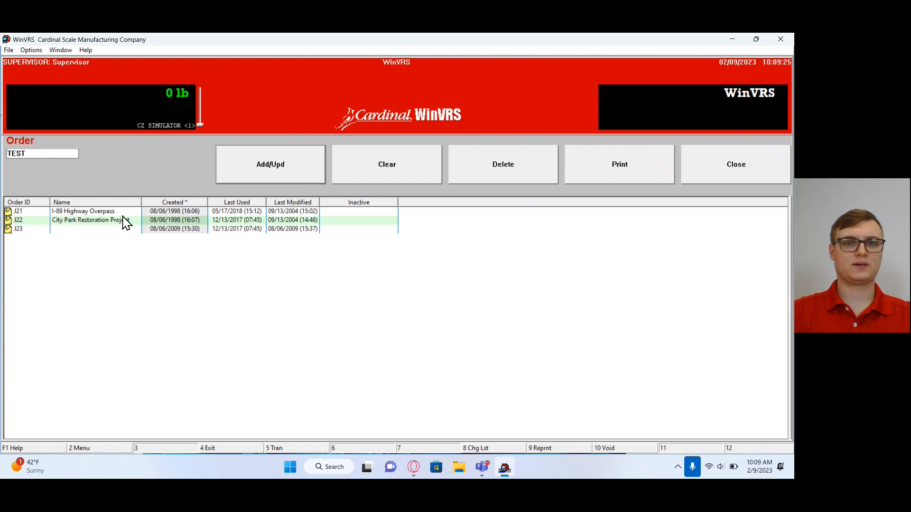
# Start adding an order with the ID TEST and assign it the TEST account from the account list
pyautogui.click(281, 171)
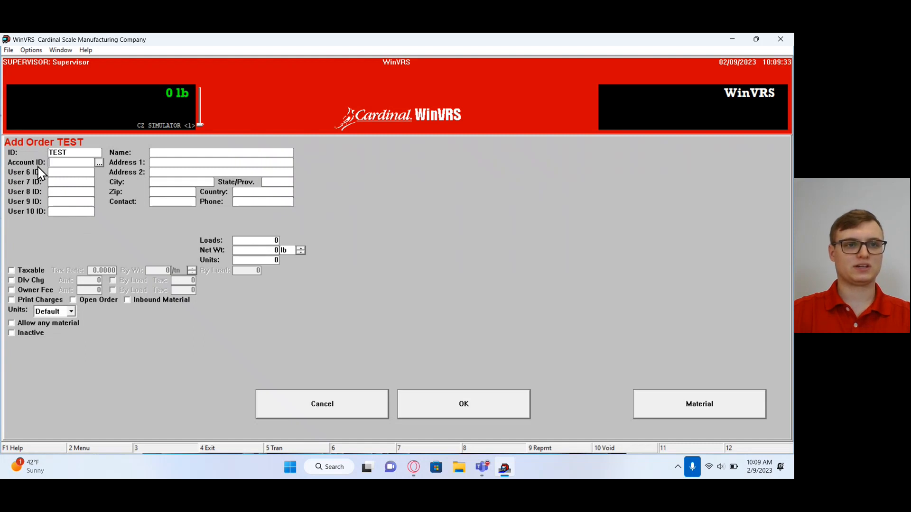
pyautogui.click(100, 164)
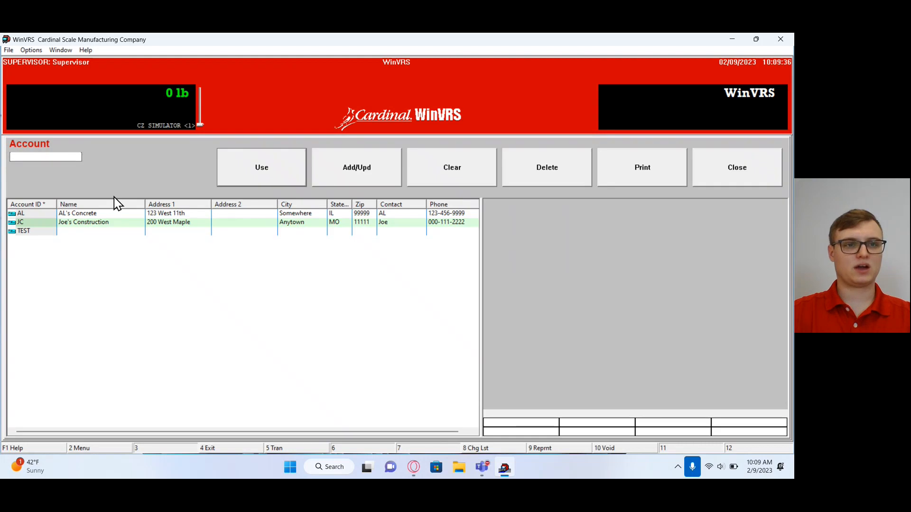
pyautogui.click(90, 233)
pyautogui.click(251, 179)
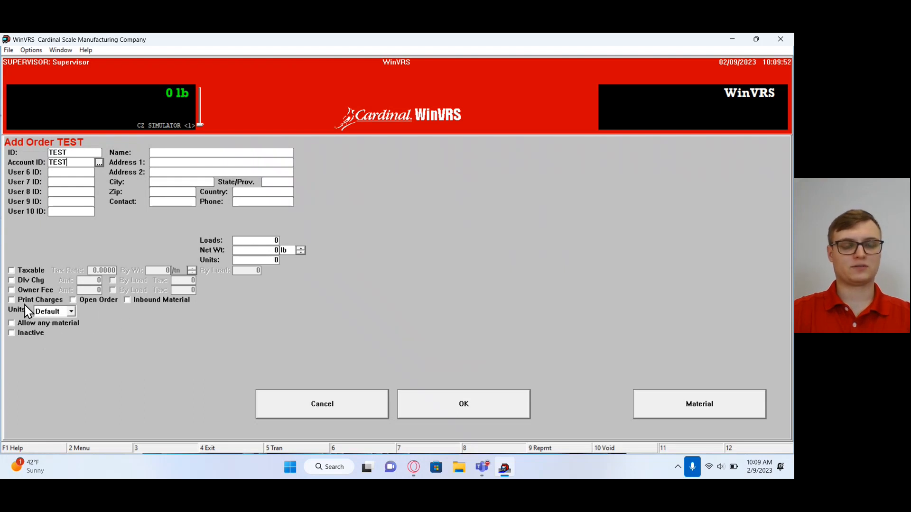
# Save the TEST order with Taxable left off and select it in the order list
pyautogui.click(21, 274)
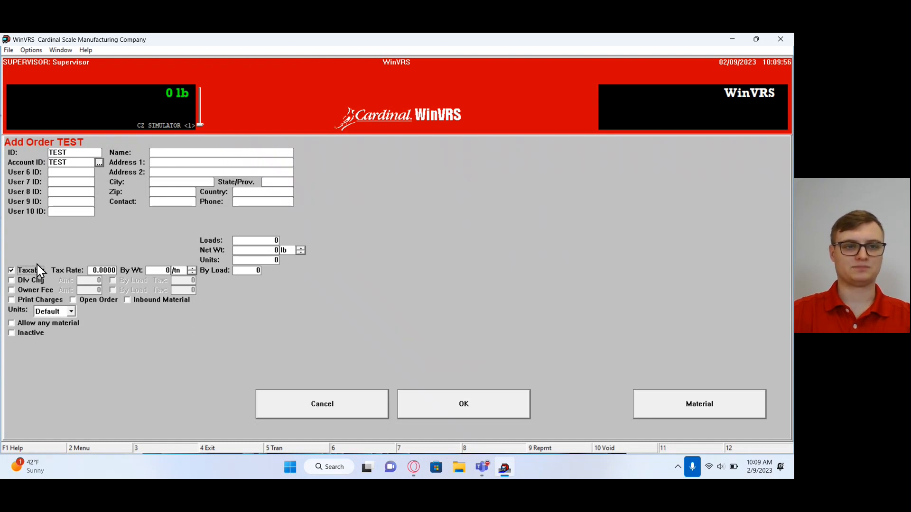
pyautogui.click(34, 273)
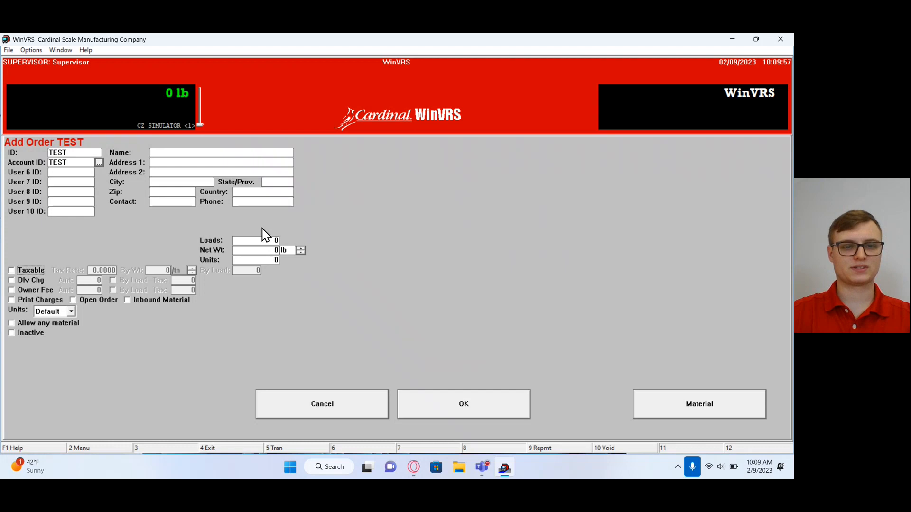
pyautogui.click(505, 415)
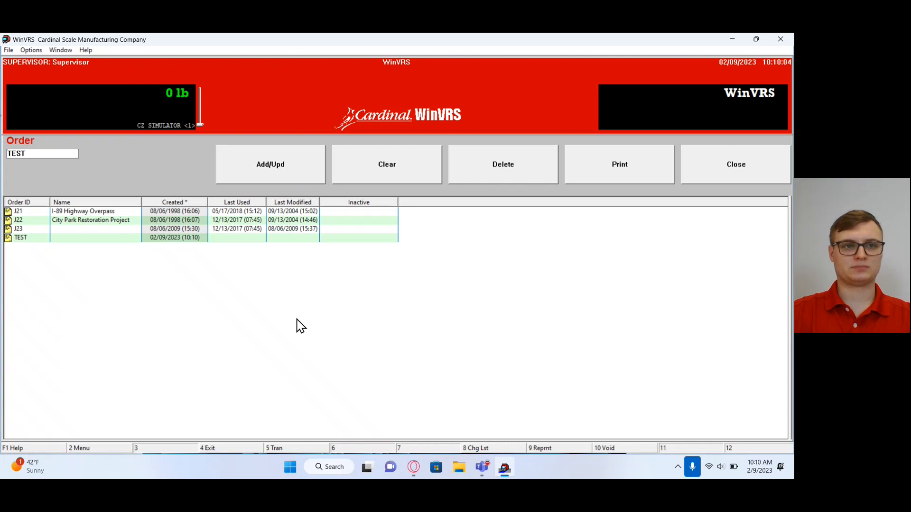
pyautogui.click(113, 239)
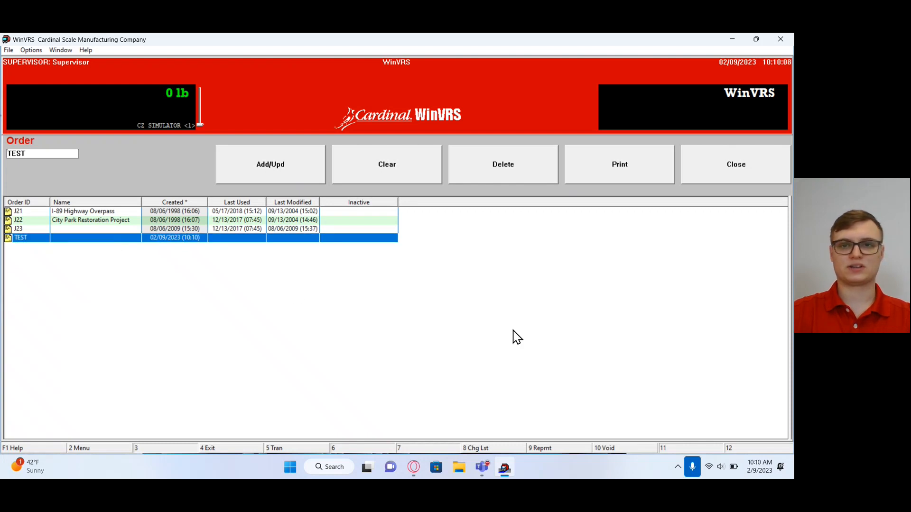
# Delete the TEST order and switch from the order list to Account ID Maintenance
pyautogui.click(506, 171)
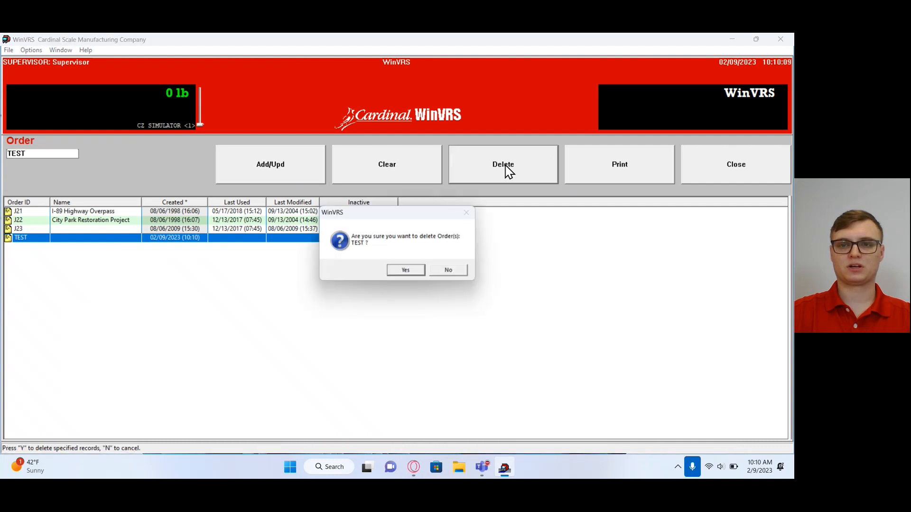
pyautogui.click(416, 272)
pyautogui.click(418, 271)
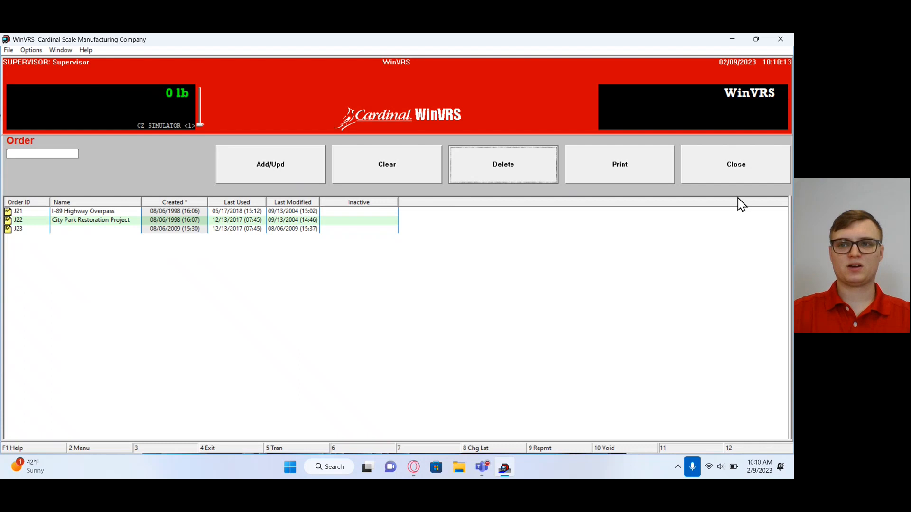
pyautogui.click(729, 177)
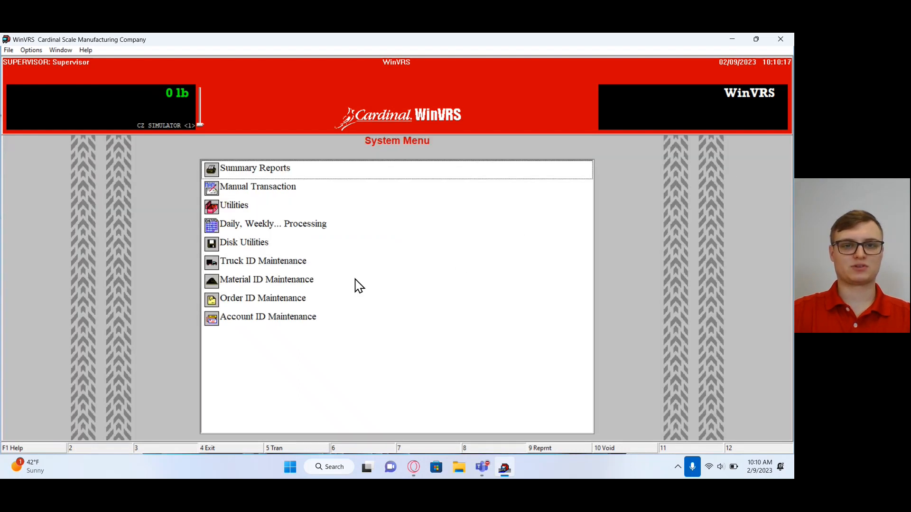
pyautogui.doubleClick(245, 320)
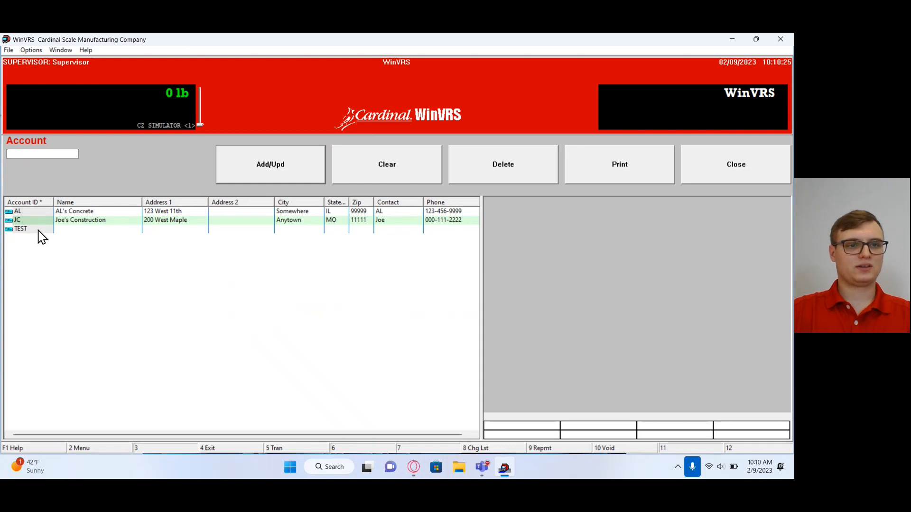
# Open the TEST account for updating and save it with Credit Ok turned off
pyautogui.write('TEST')
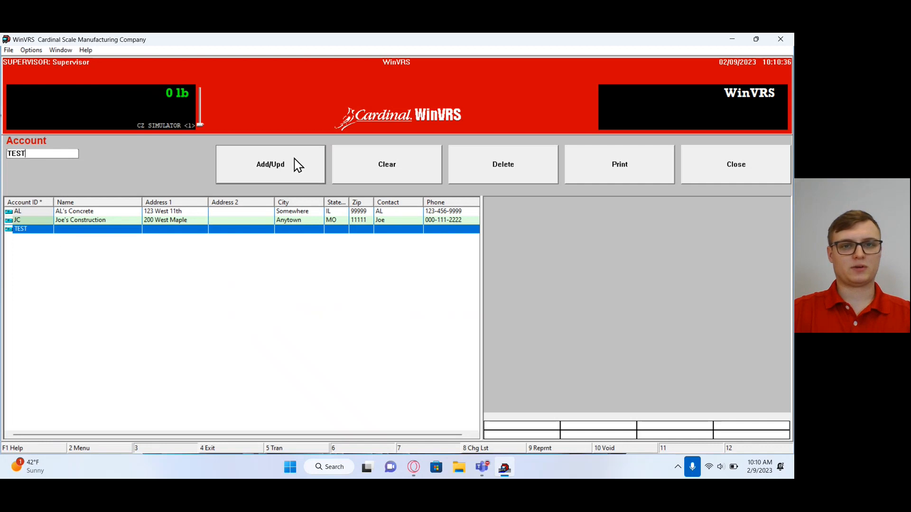
pyautogui.click(277, 180)
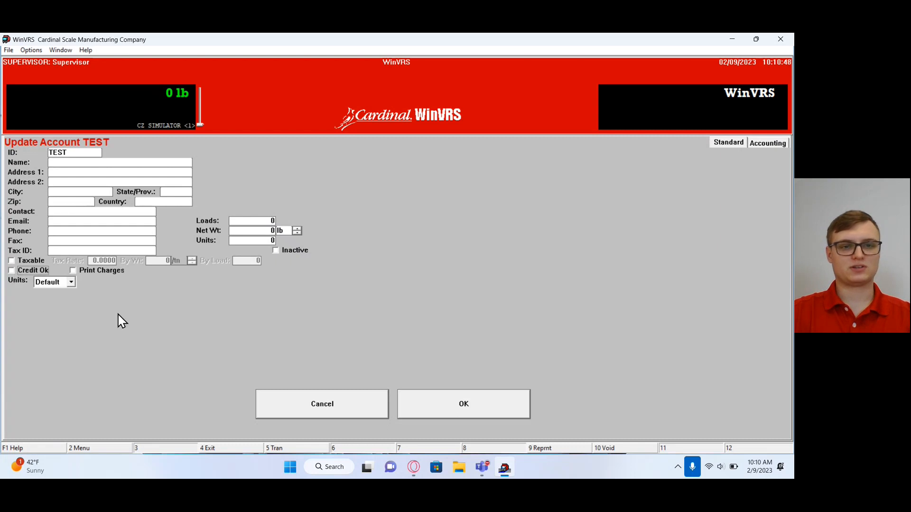
pyautogui.click(505, 411)
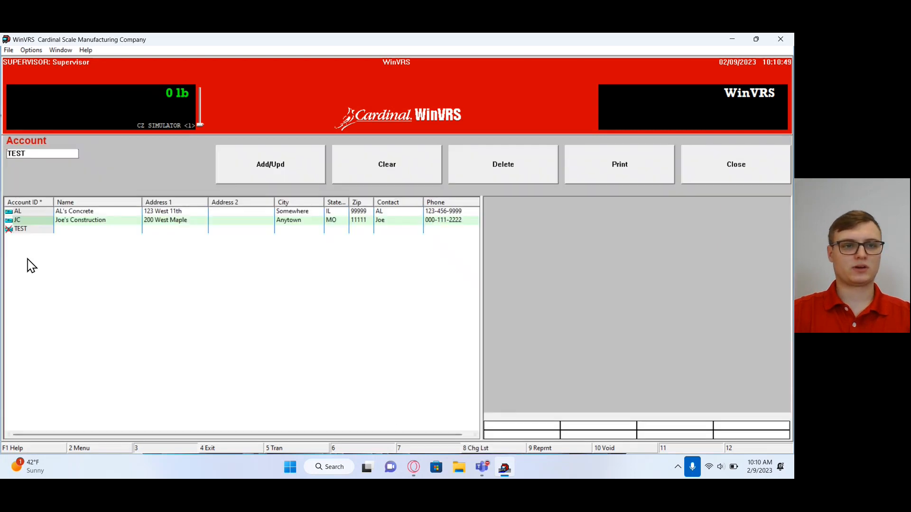
# Enable Credit Ok for the TEST account, save it and close the account list
pyautogui.click(25, 230)
pyautogui.click(264, 174)
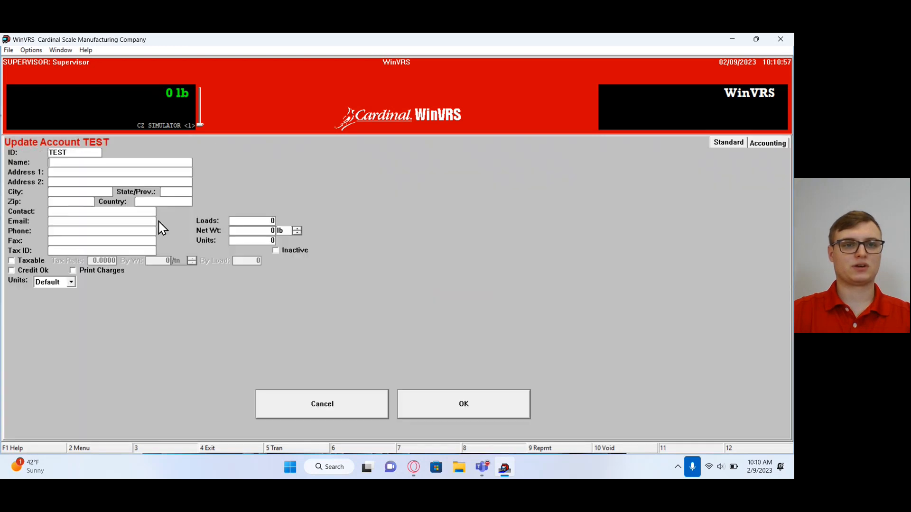
pyautogui.click(34, 271)
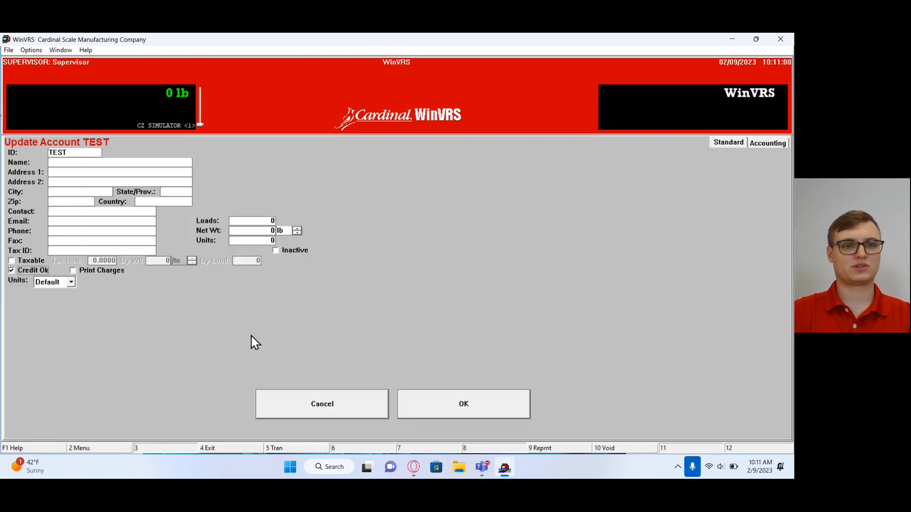
pyautogui.click(422, 402)
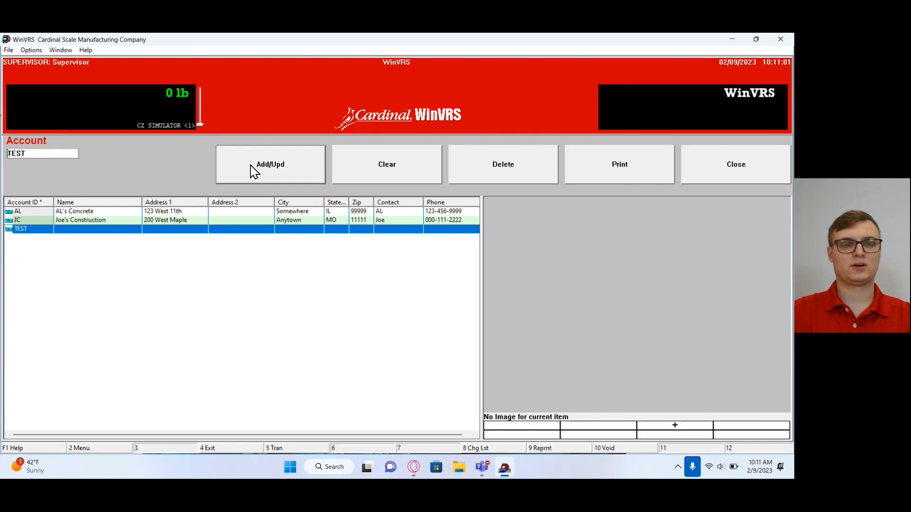
pyautogui.click(722, 179)
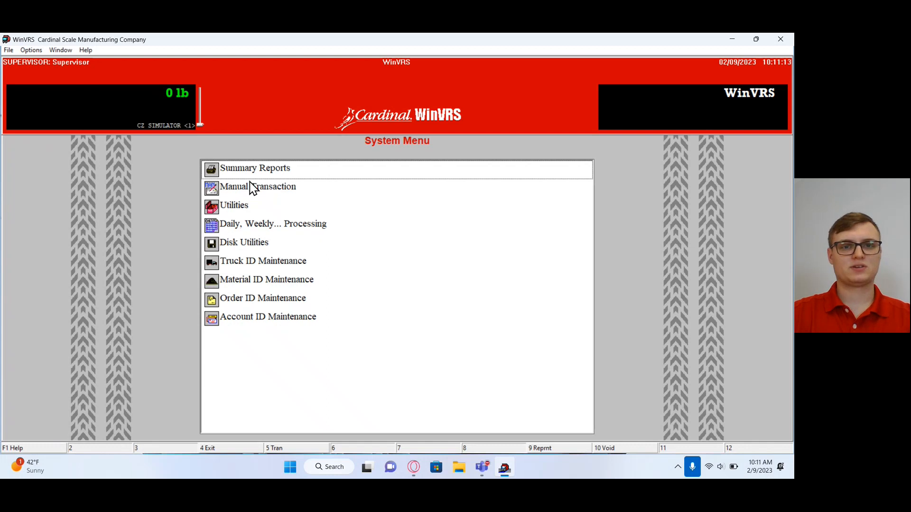
# Set up a Chronological Transaction Log summary report for the dates 02/01/2023 to 02/09/2023
pyautogui.doubleClick(297, 171)
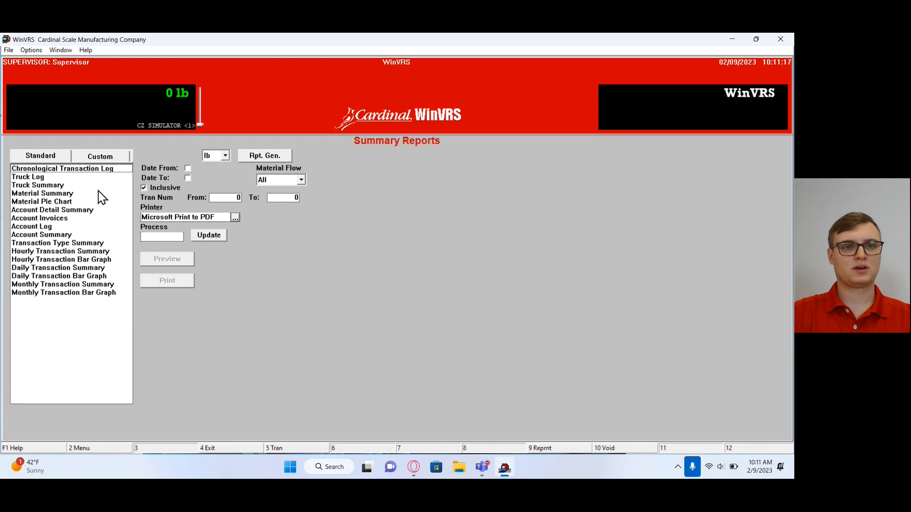
pyautogui.click(69, 173)
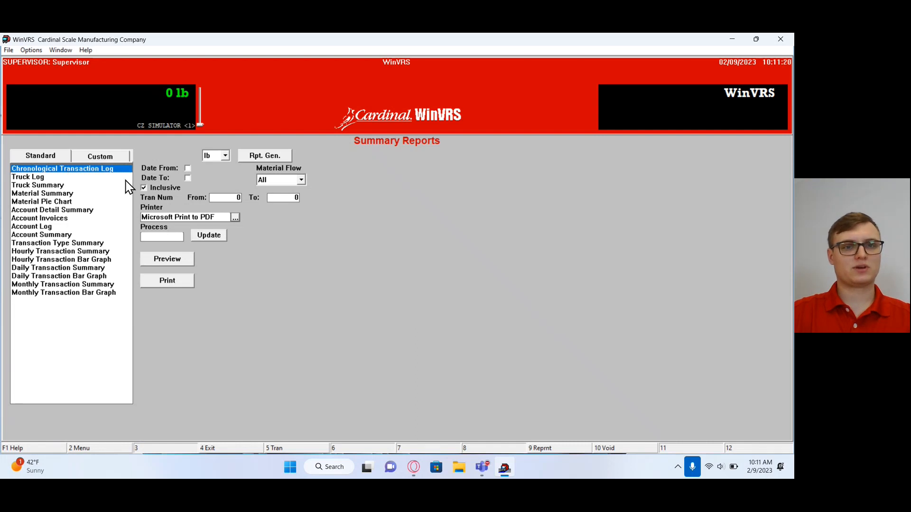
pyautogui.click(188, 168)
pyautogui.click(188, 178)
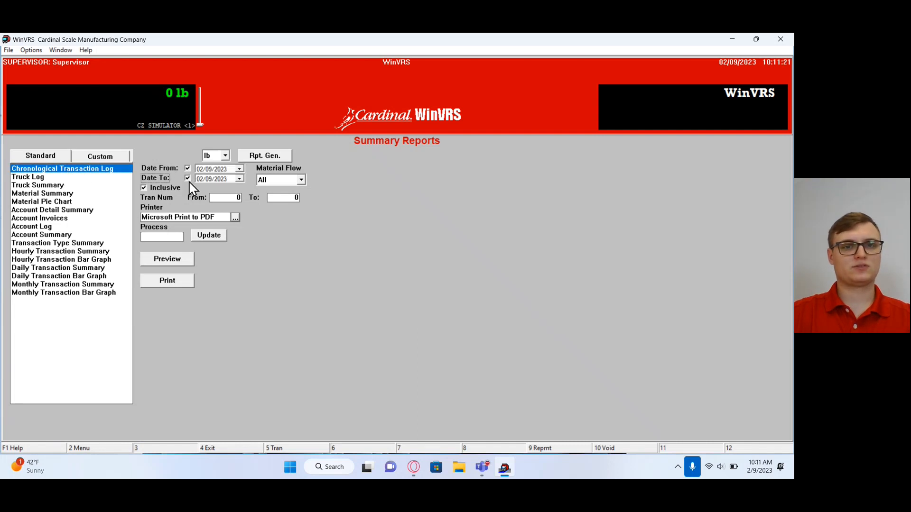
pyautogui.click(239, 179)
pyautogui.click(242, 200)
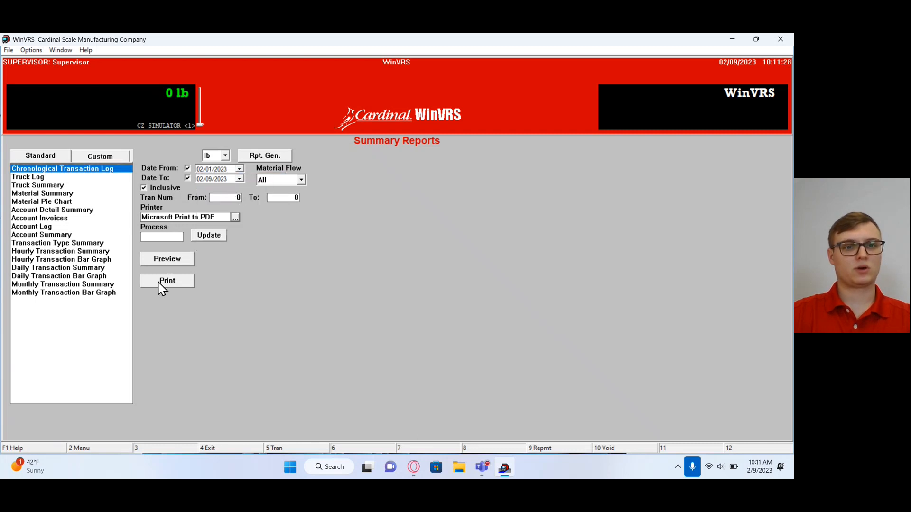
# Preview the Chronological Transaction Log, then close the preview and return to the System Menu
pyautogui.click(172, 260)
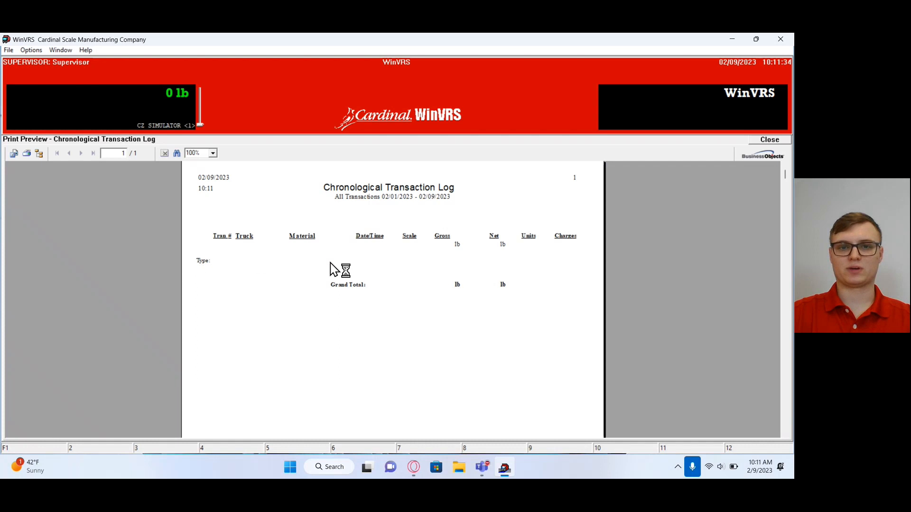
pyautogui.click(777, 140)
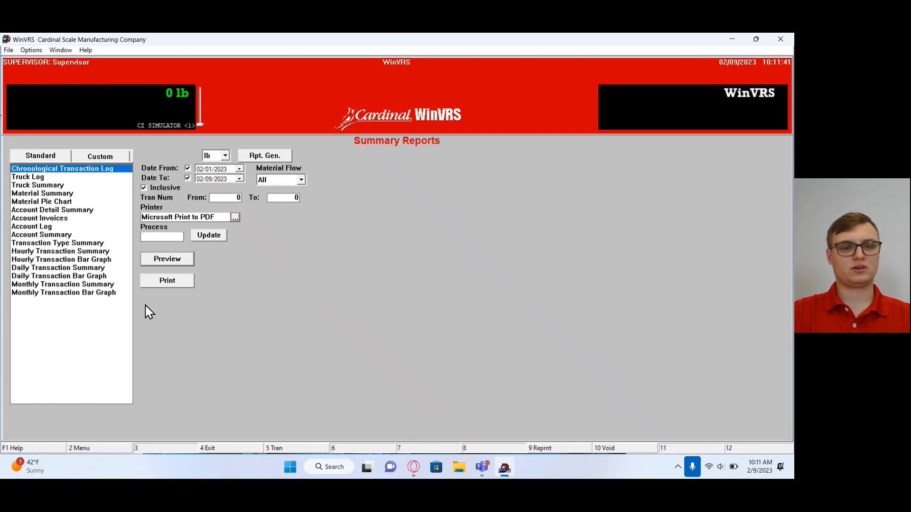
pyautogui.click(95, 449)
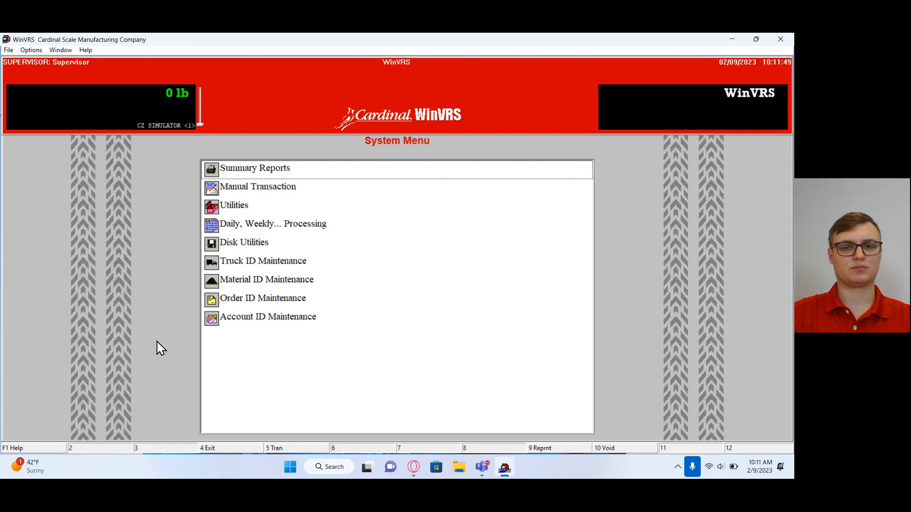
# Process a transaction for truck ID 21 with the simulated scale weight raised to about 57400 lb
pyautogui.click(288, 450)
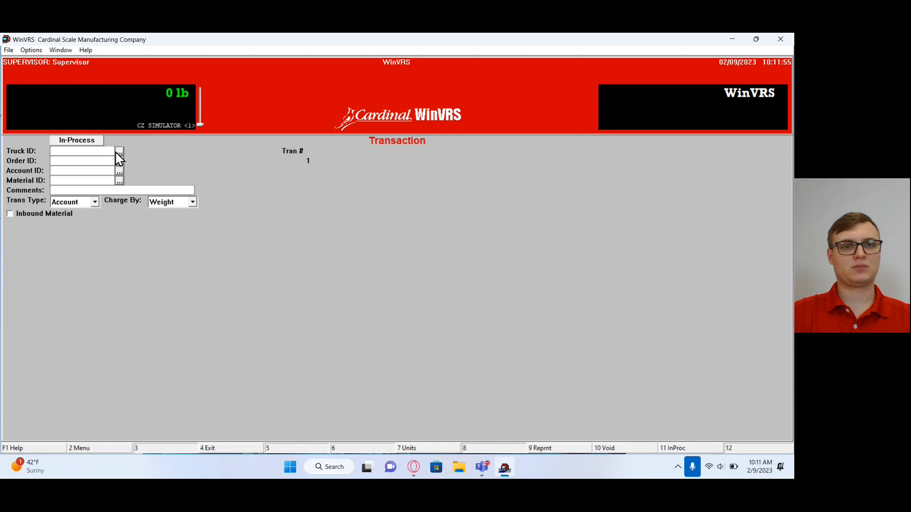
pyautogui.write('21')
pyautogui.press('Tab')
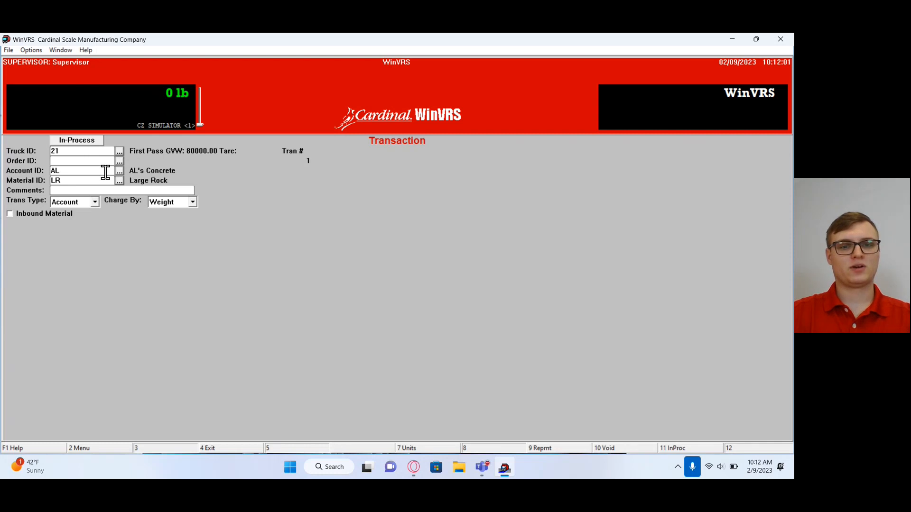
pyautogui.moveTo(199, 124); pyautogui.dragTo(199, 108)
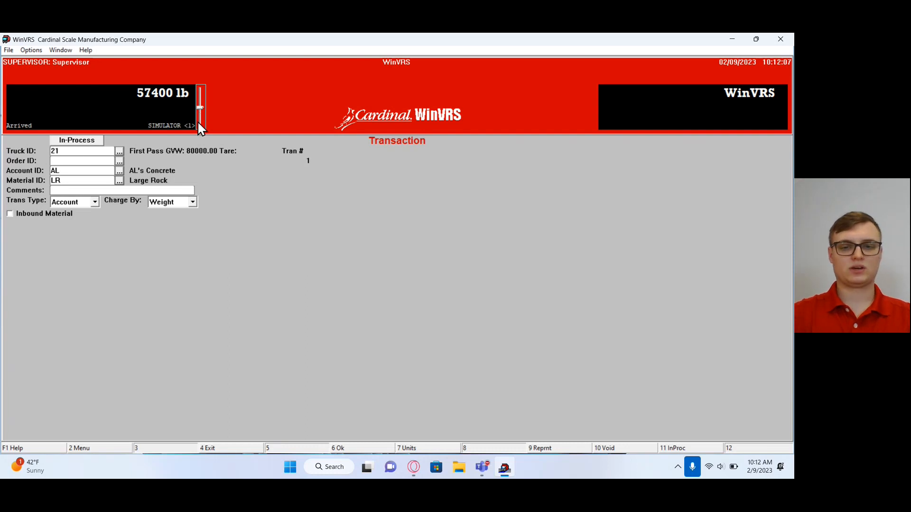
pyautogui.click(366, 449)
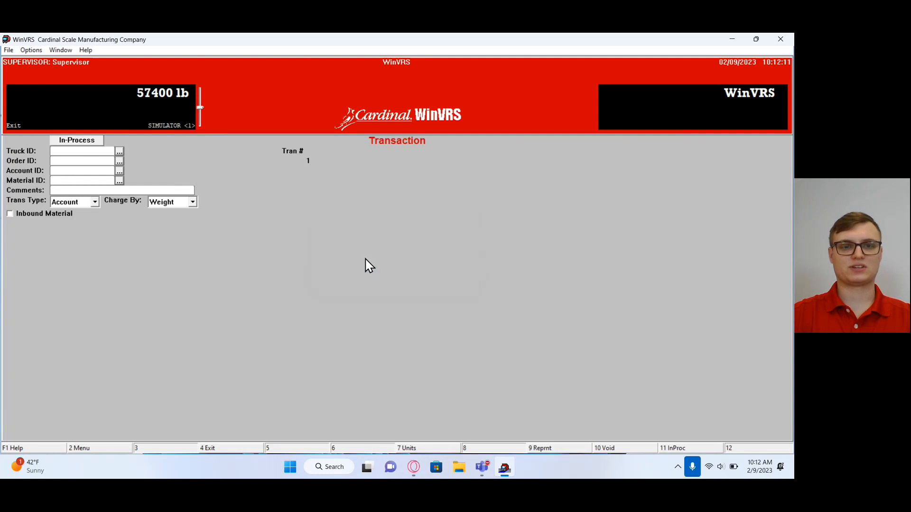
# Return to the System Menu and lower the simulated scale weight to 0 lb
pyautogui.click(92, 449)
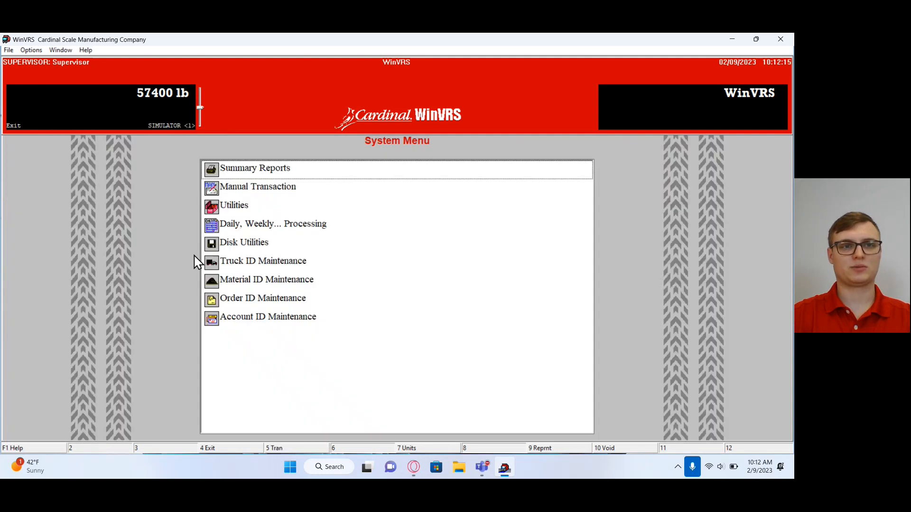
pyautogui.moveTo(201, 106); pyautogui.dragTo(211, 137)
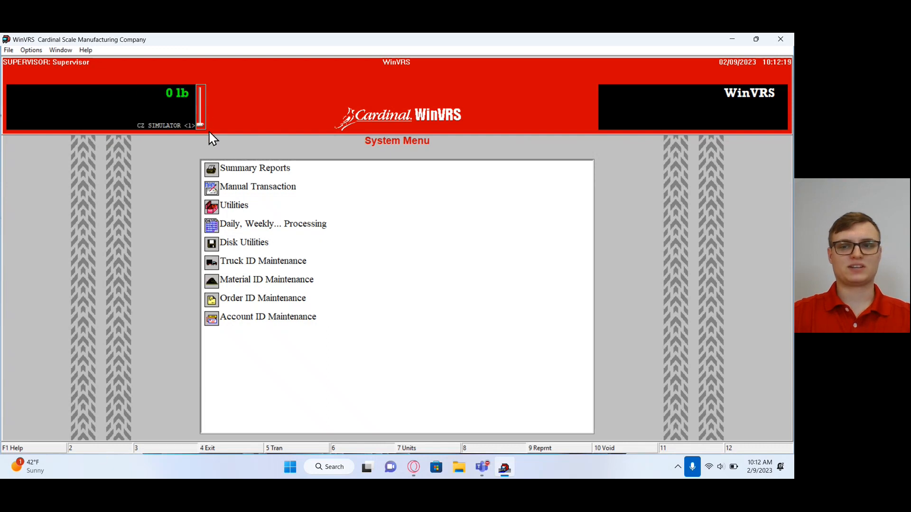